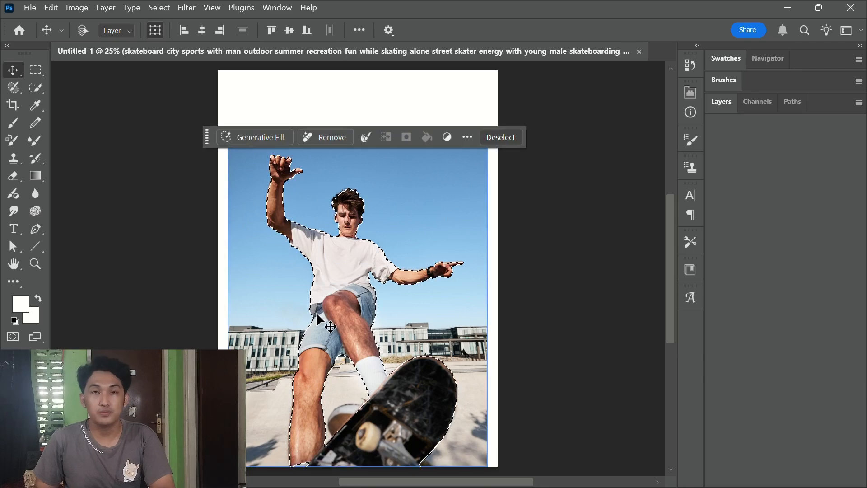
Trace the curved outer edge of the rear shoe with the Pen tool, from the skateboard's lower edge around to its upper edge
scroll(317, 316, "down", 5)
scroll(366, 357, "up", 6)
scroll(348, 323, "up", 4)
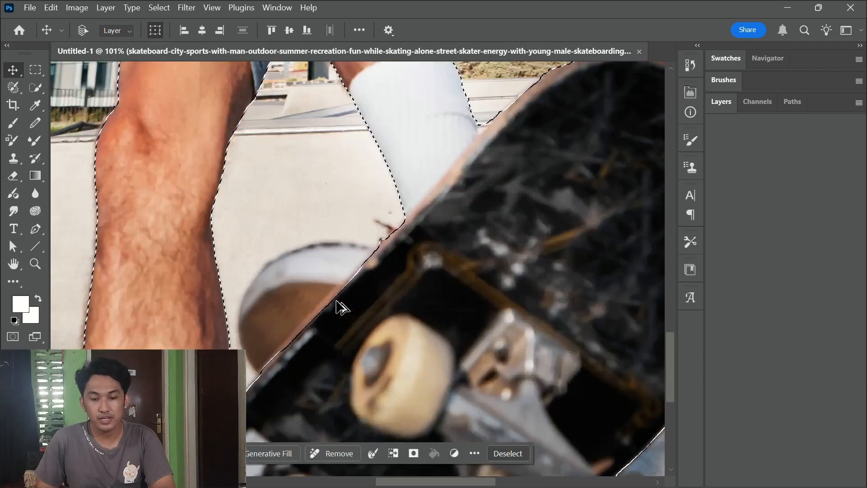
key("p")
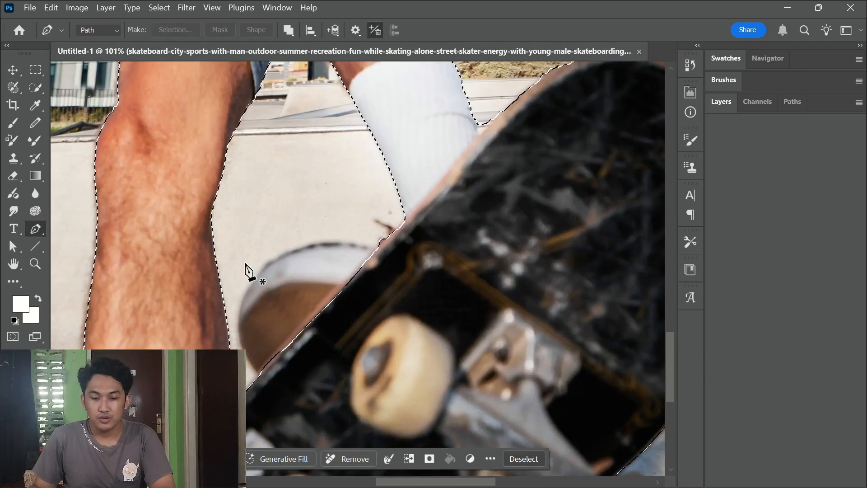
left_click(260, 377)
left_click_drag(239, 307, 249, 270)
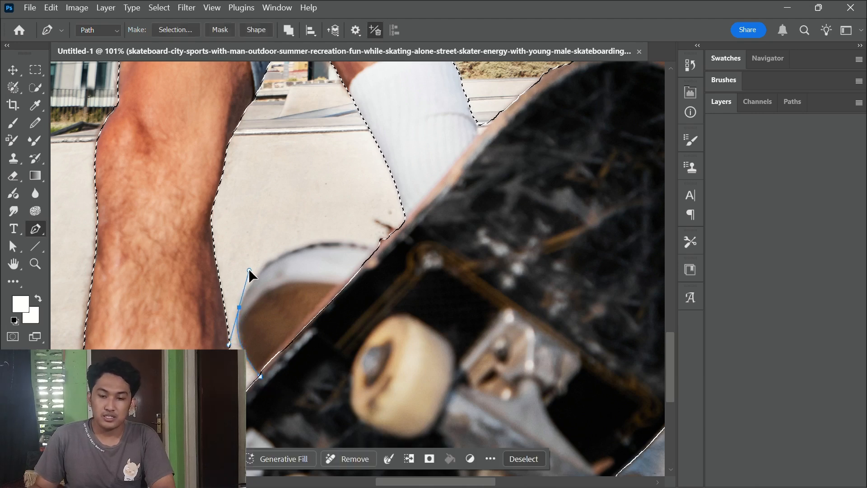
left_click(277, 259)
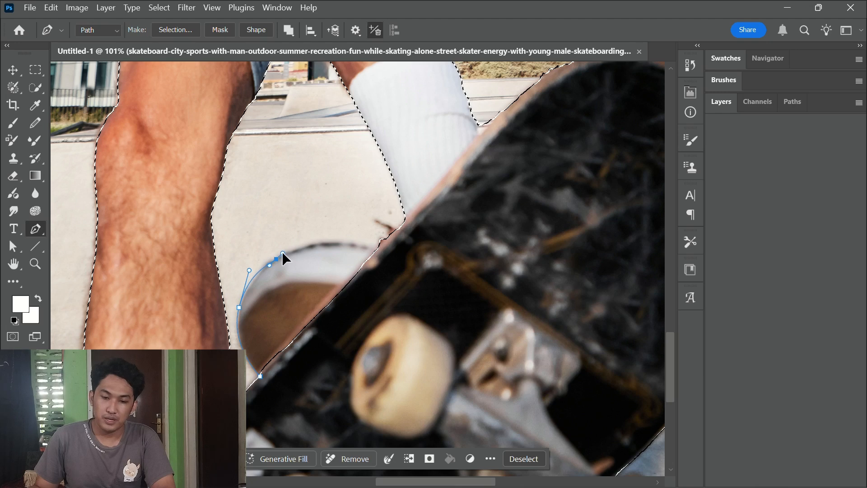
left_click_drag(283, 256, 244, 301)
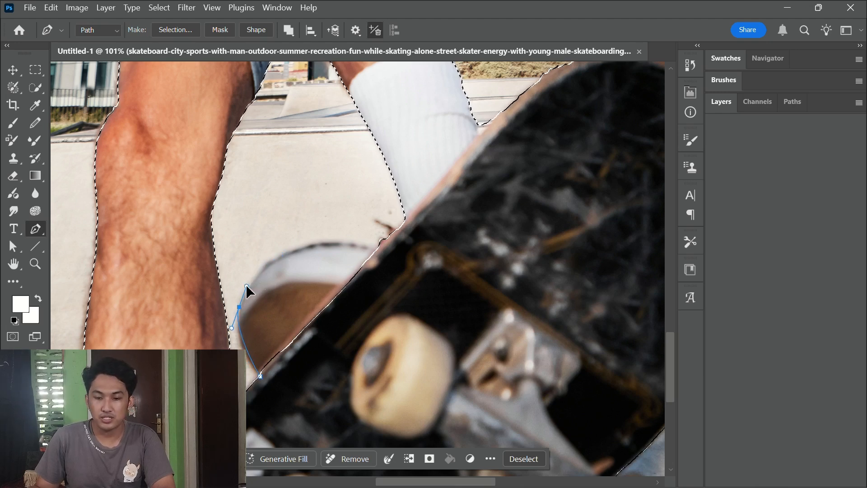
left_click_drag(272, 260, 277, 258)
left_click_drag(337, 242, 368, 243)
left_click(379, 248)
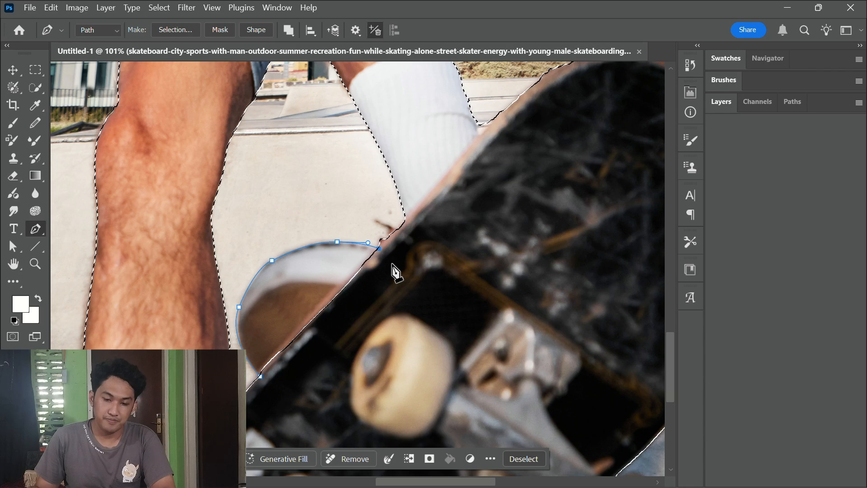
Close the shoe path by running straight segments across the skateboard back to the starting anchor
left_click(392, 263)
left_click(378, 361)
left_click(283, 390)
left_click(261, 375)
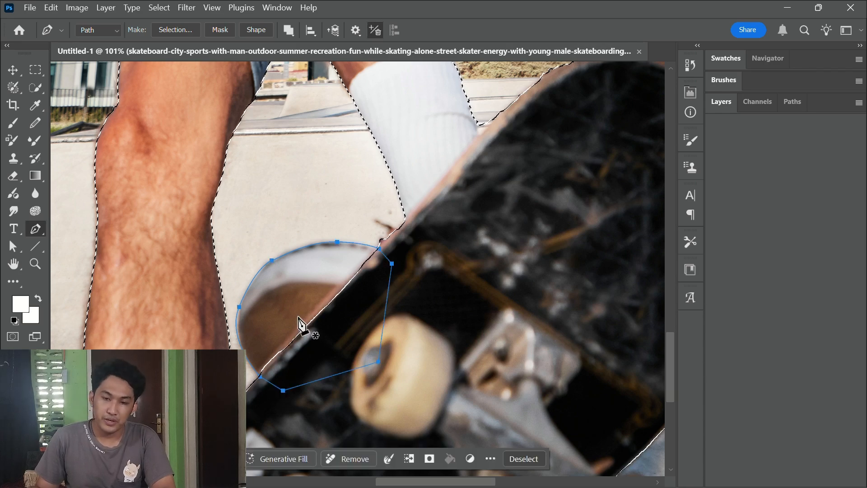
right_click(300, 317)
left_click(342, 67)
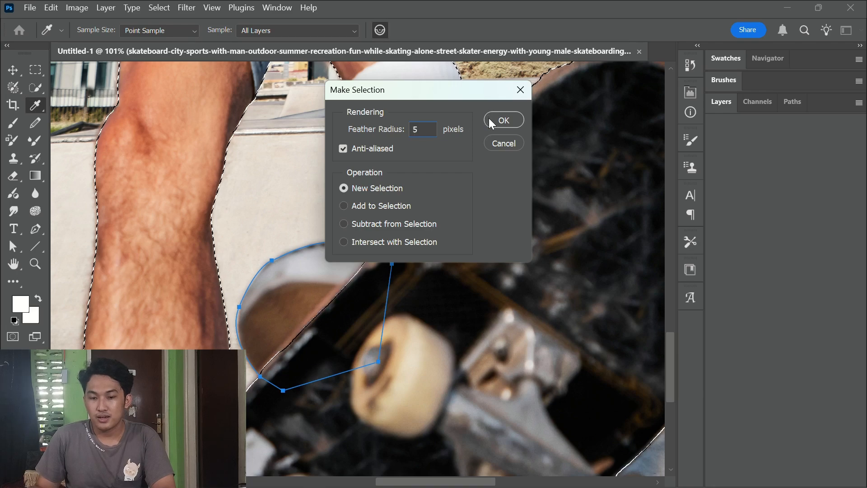
left_click(503, 120)
scroll(480, 228, "down", 2)
key("ctrl+z")
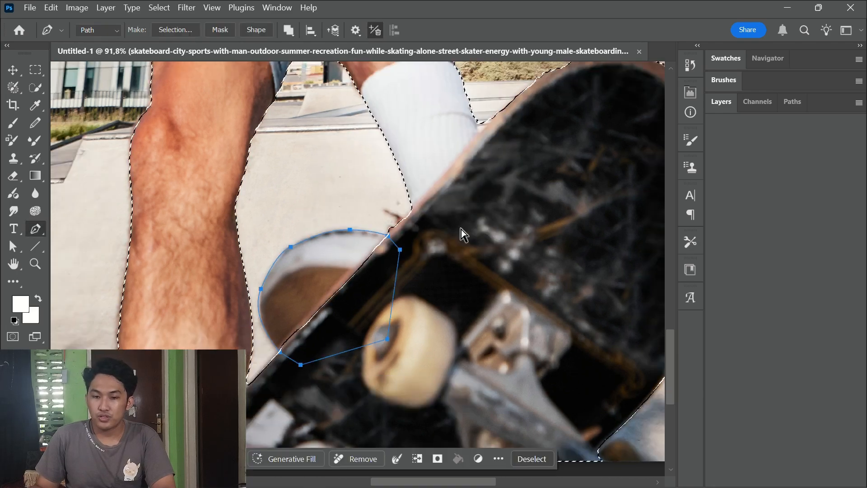
Convert the shoe path to a selection with a 5-pixel feather, using Add to Selection
right_click(343, 270)
left_click(393, 238)
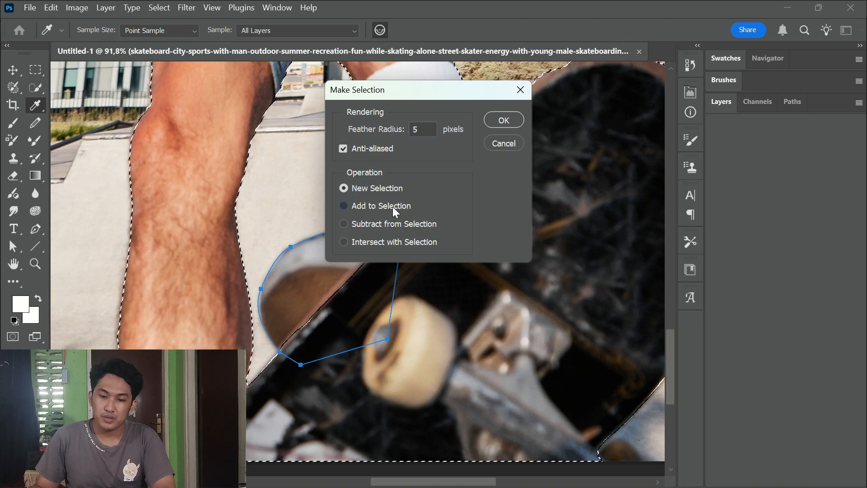
left_click(392, 206)
left_click(500, 119)
Draw a closed Pen path around the leftover background in the gap between the shorts and the raised leg
scroll(465, 194, "right", 2)
scroll(464, 198, "down", 3)
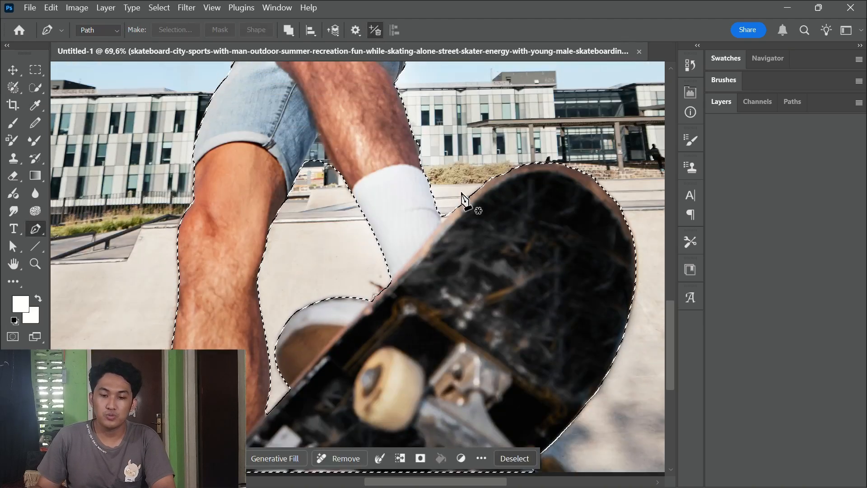
scroll(451, 203, "up", 3)
scroll(307, 257, "up", 13)
left_click(273, 309)
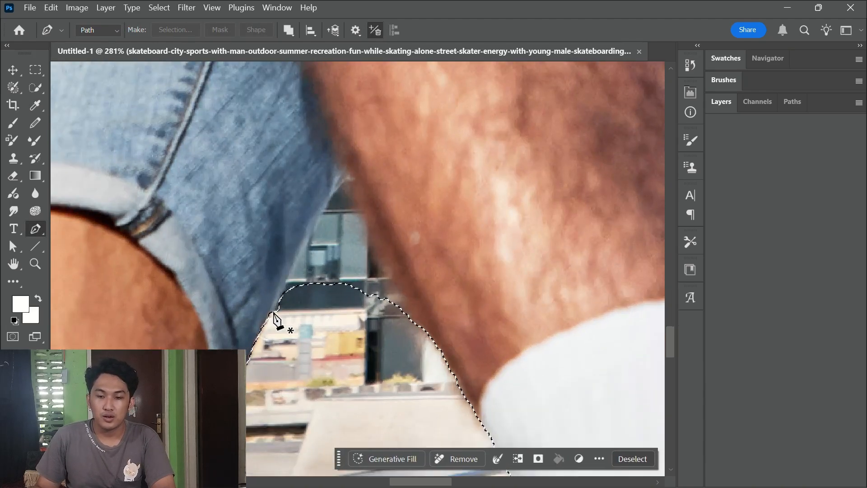
left_click(326, 212)
left_click(342, 184)
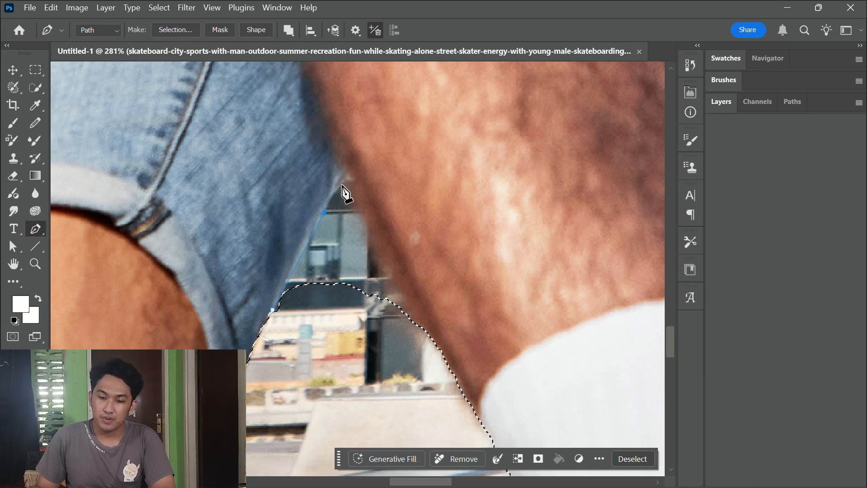
left_click(352, 177)
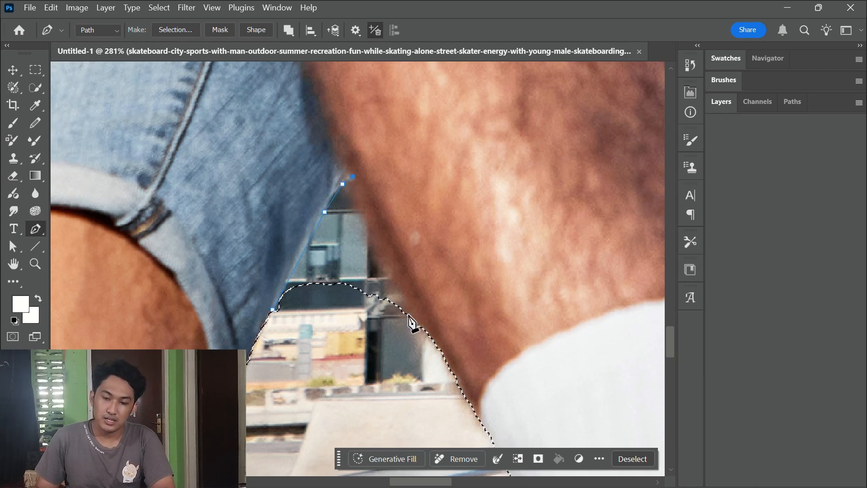
left_click_drag(409, 315, 416, 323)
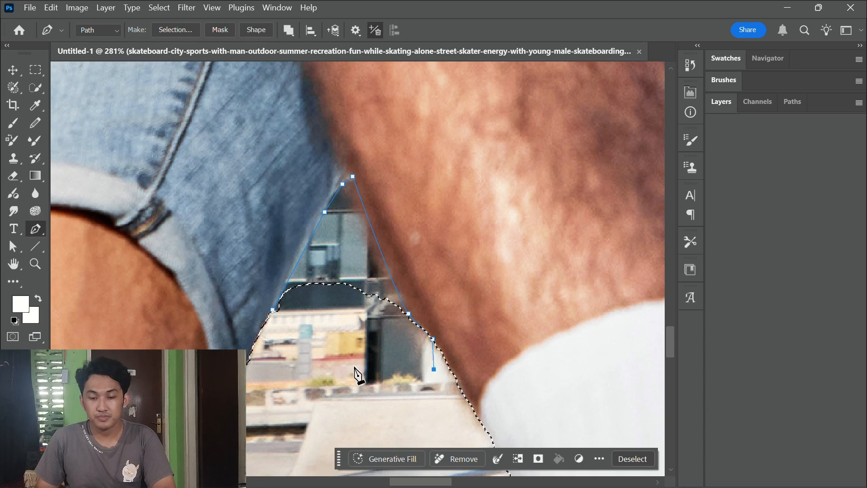
left_click(273, 309)
Convert the path between the legs to a selection with a 5-pixel feather, using Subtract from Selection
right_click(317, 276)
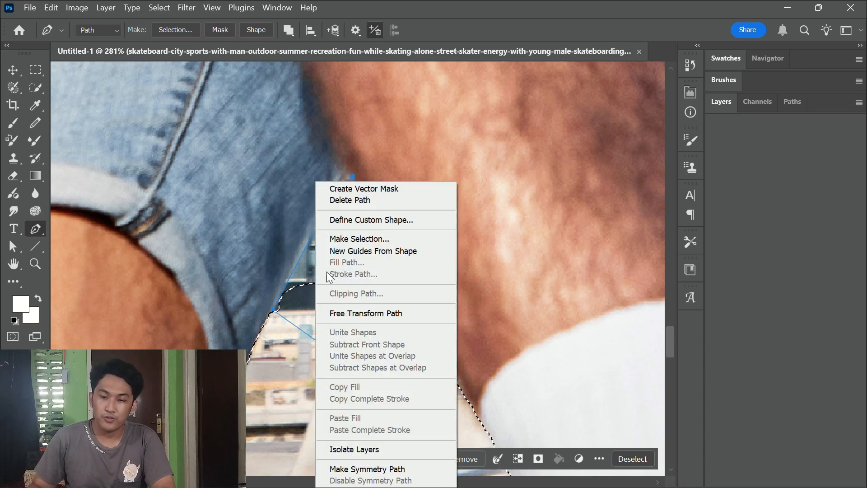
left_click(350, 239)
left_click(373, 223)
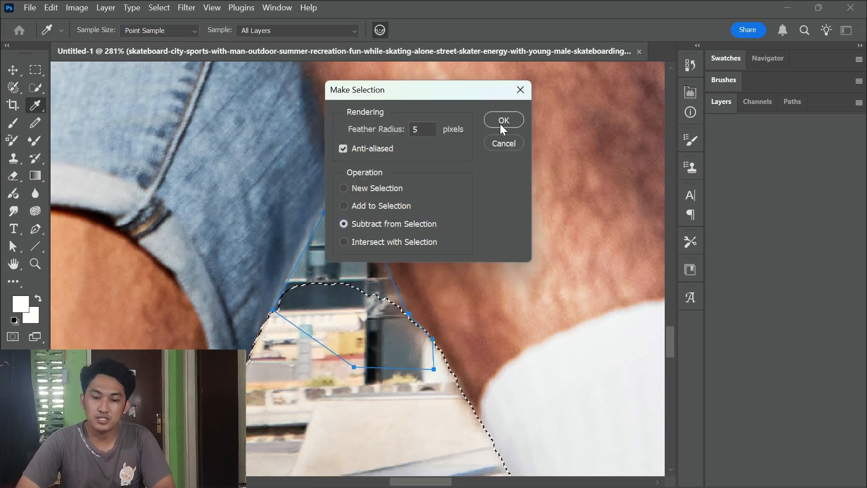
left_click(503, 120)
Draw a closed Pen path around the background bulge beside the raised shin, just above the sock
scroll(365, 275, "down", 5)
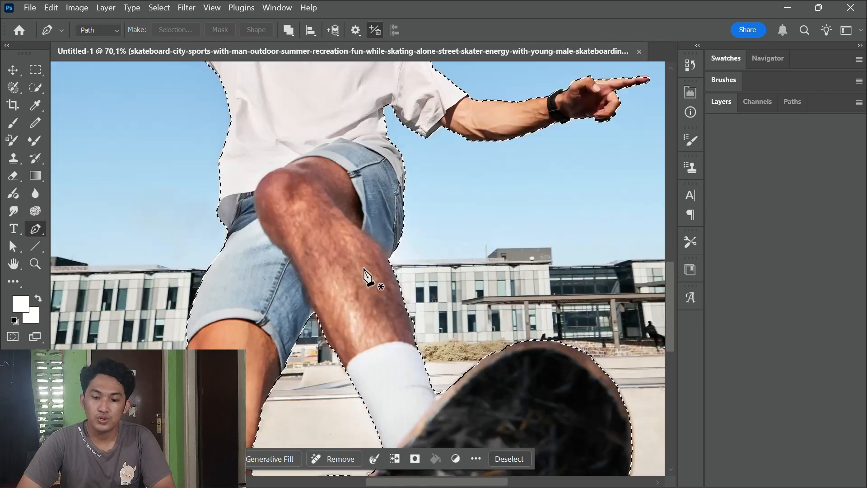
scroll(368, 276, "up", 5)
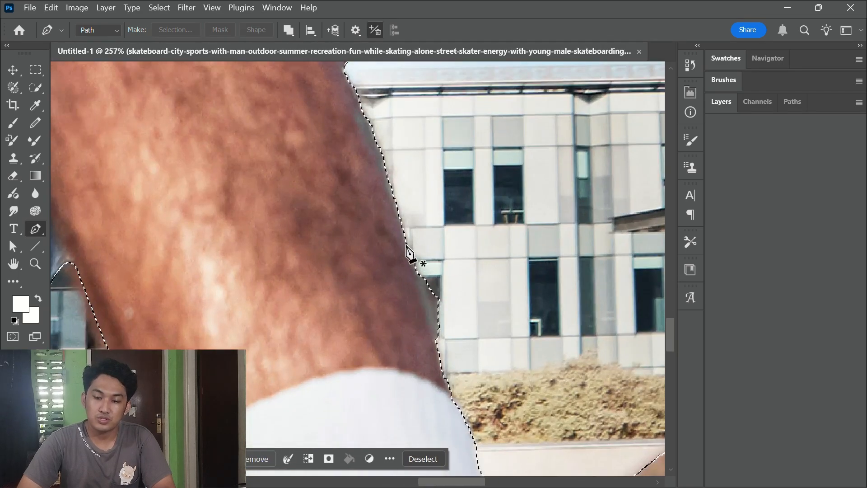
left_click(406, 242)
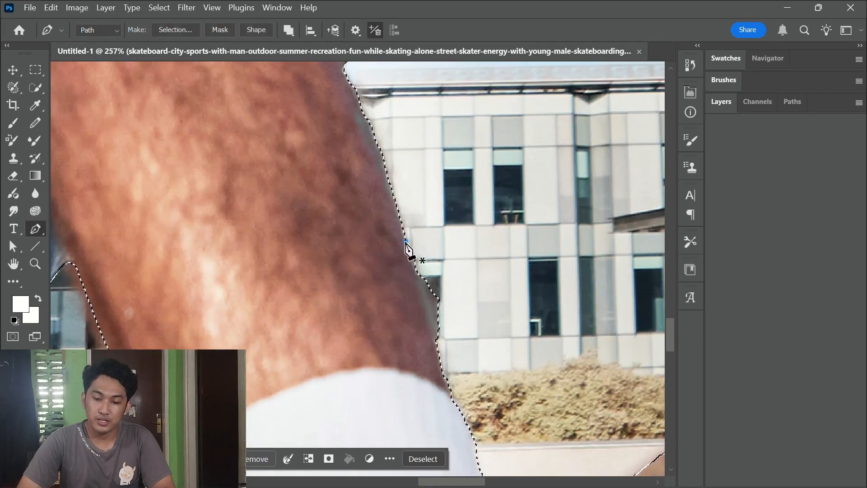
left_click(438, 357)
left_click(459, 348)
left_click(474, 250)
left_click(430, 229)
left_click(406, 242)
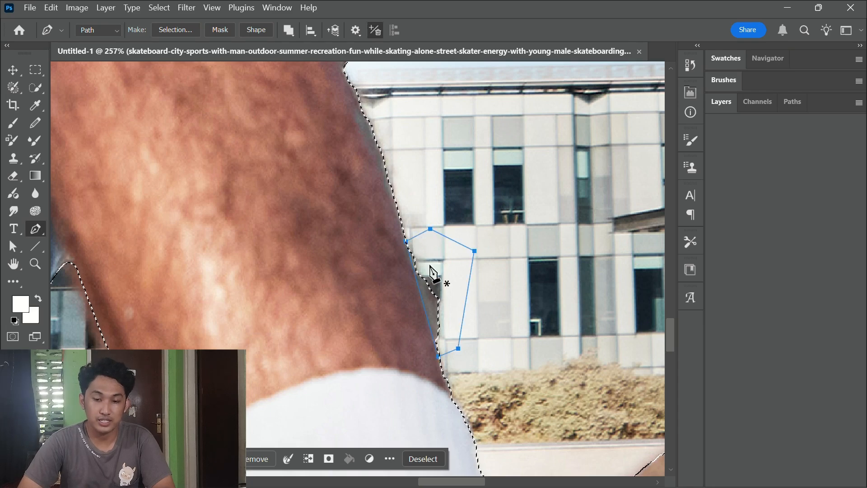
Subtract the shin-side path from the current selection with a 5-pixel feather
right_click(431, 268)
left_click(448, 238)
left_click(398, 225)
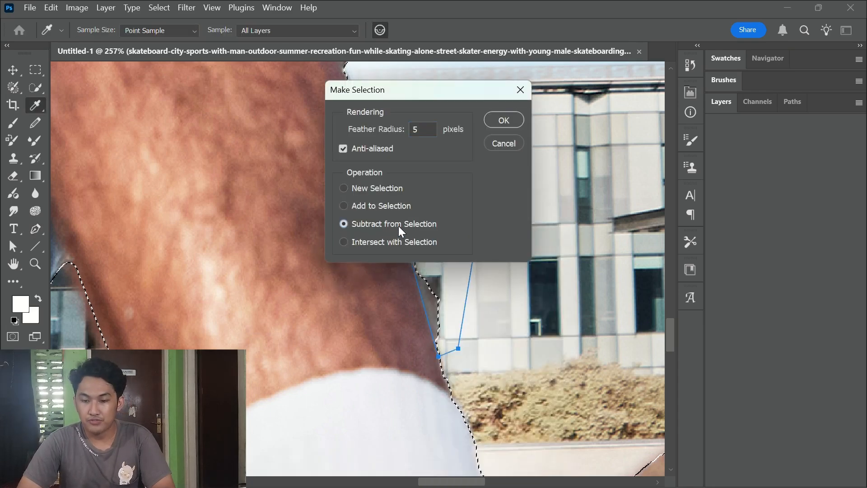
left_click(504, 120)
Add a layer mask to the skateboarder photo layer from the current selection to hide the photo's background
scroll(451, 266, "down", 8)
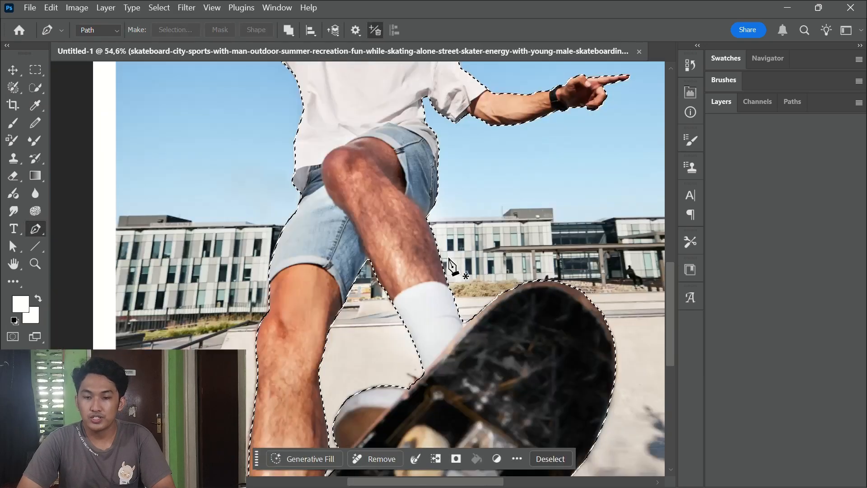
scroll(450, 264, "down", 5)
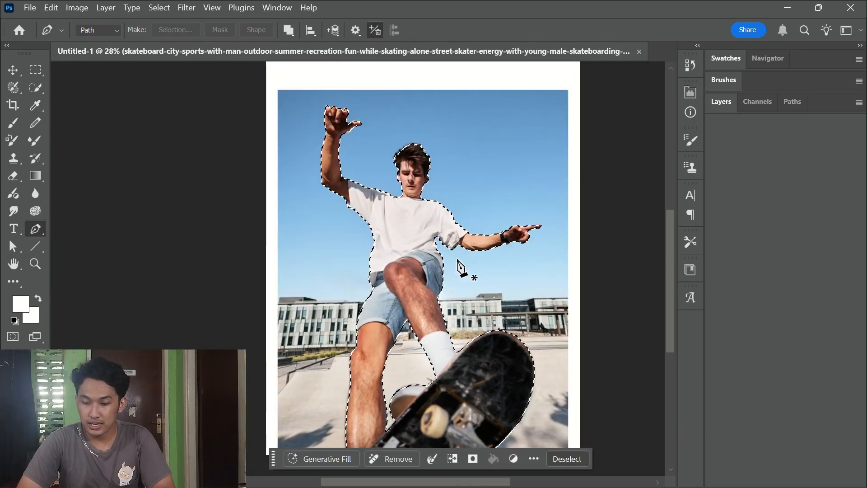
left_click(725, 104)
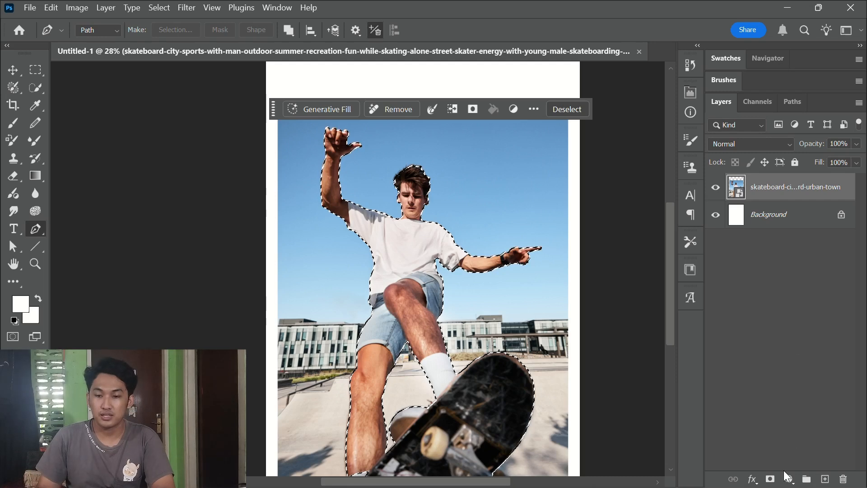
left_click(770, 479)
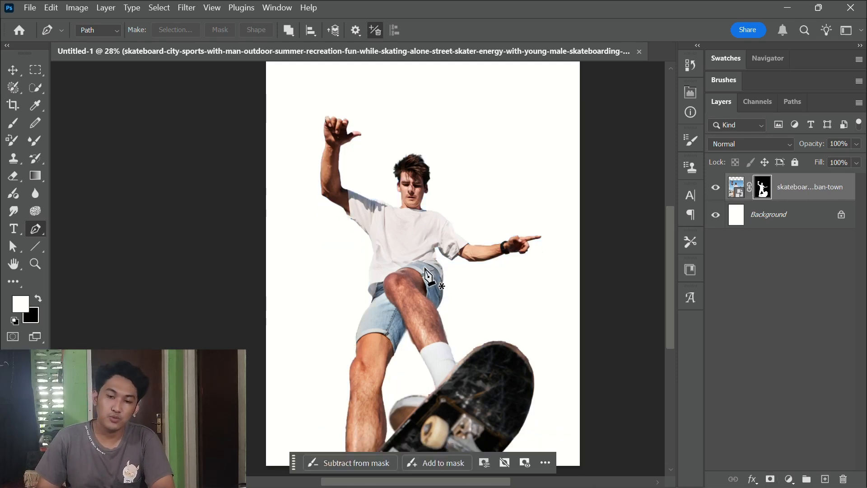
scroll(424, 269, "down", 2)
scroll(431, 270, "right", 3)
key("v")
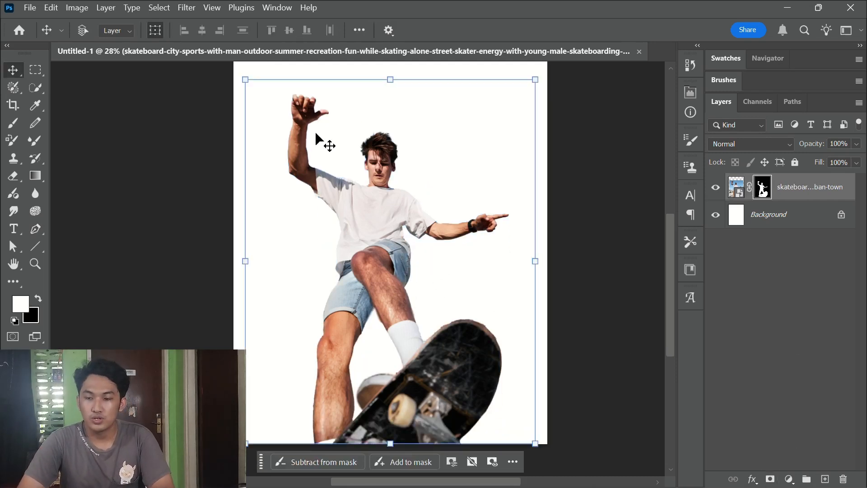
right_click(805, 196)
left_click(819, 317)
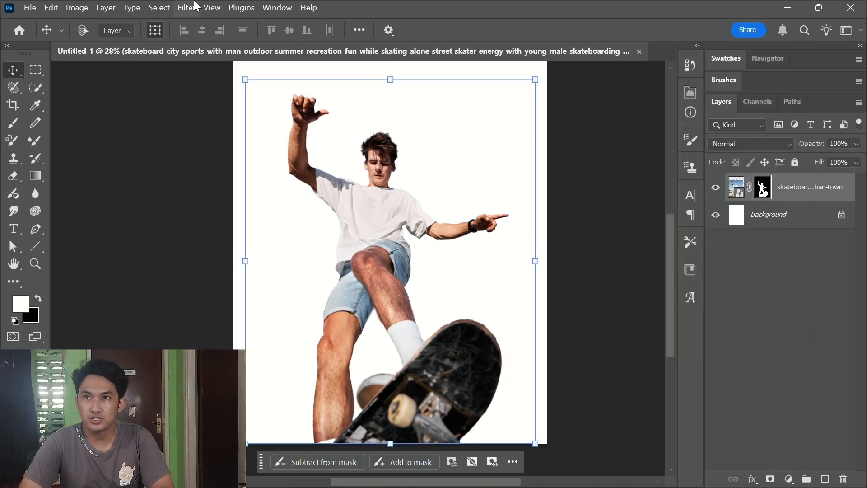
left_click(183, 11)
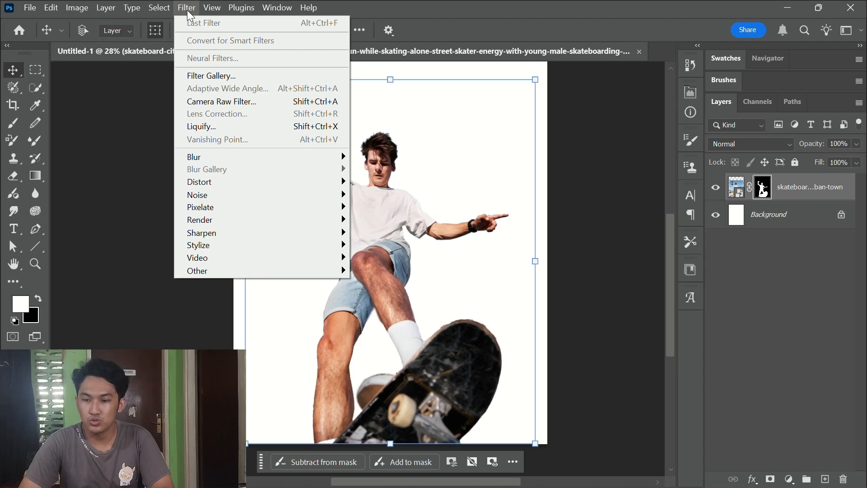
left_click(189, 13)
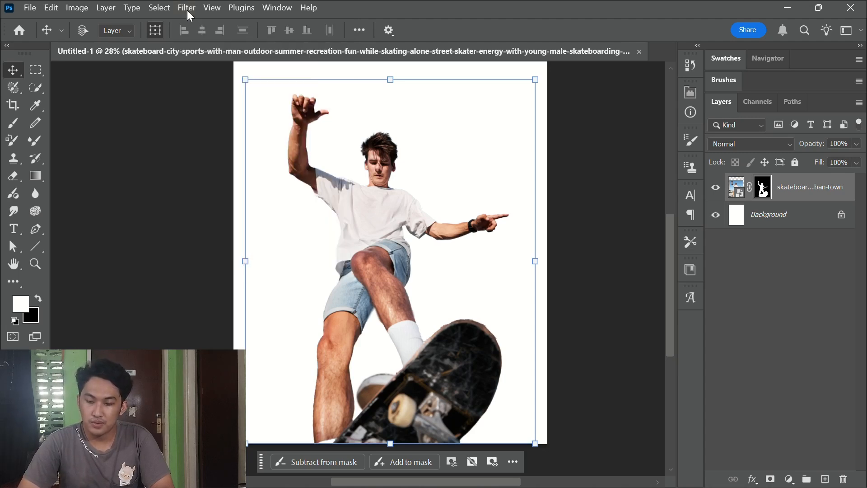
Add a Gradient Map adjustment layer above the skateboarder photo and set its shadow color stop to red df0000
left_click(789, 479)
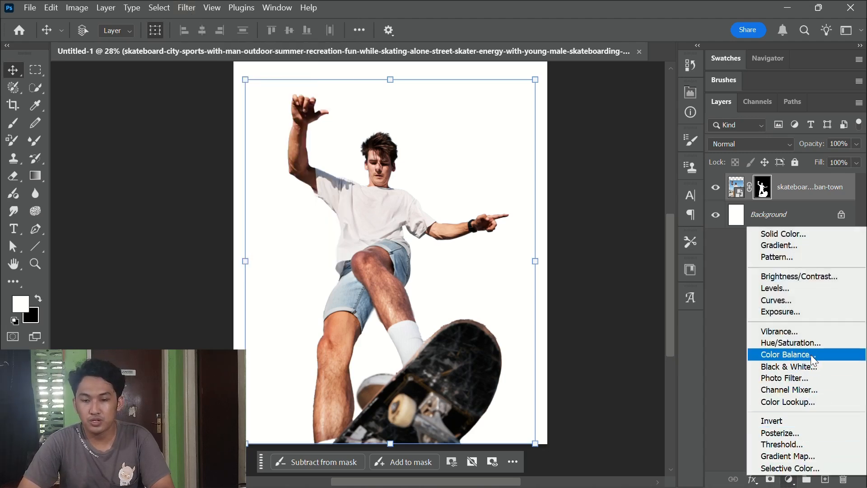
left_click(807, 456)
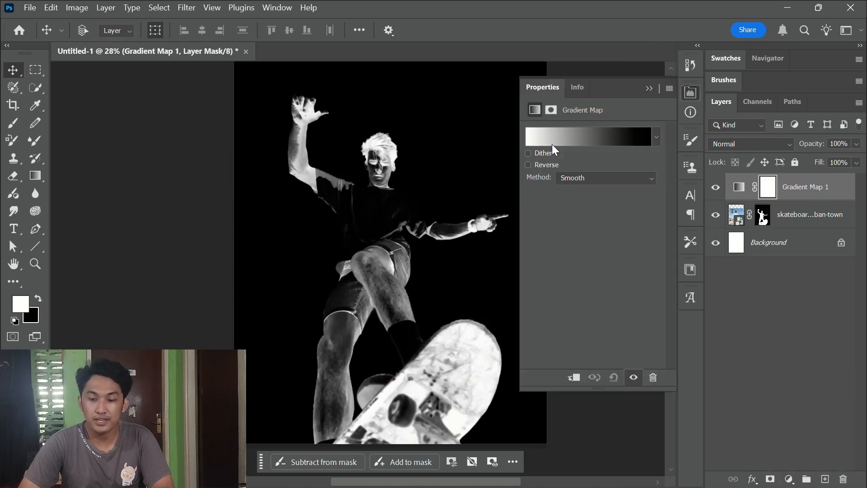
left_click(597, 137)
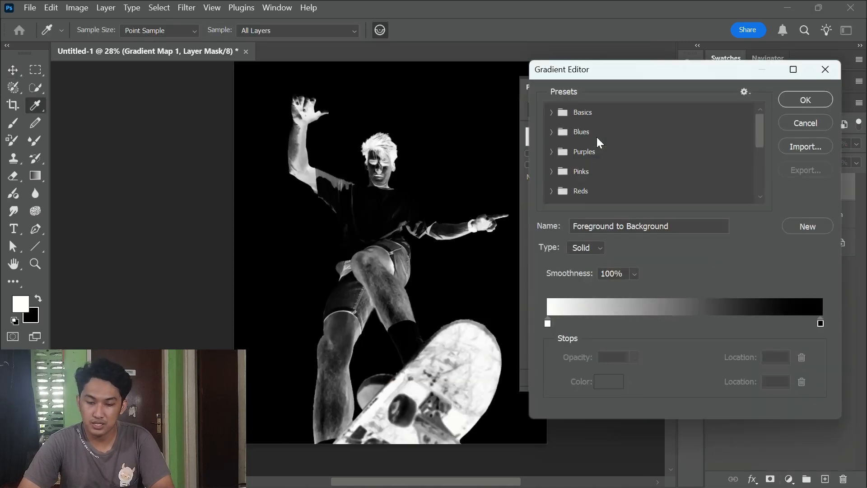
left_click(547, 324)
double_click(546, 323)
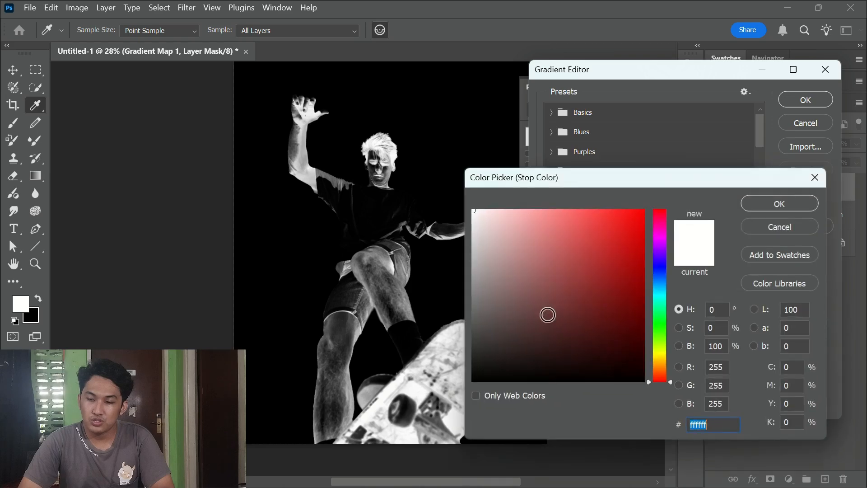
left_click_drag(629, 233, 648, 230)
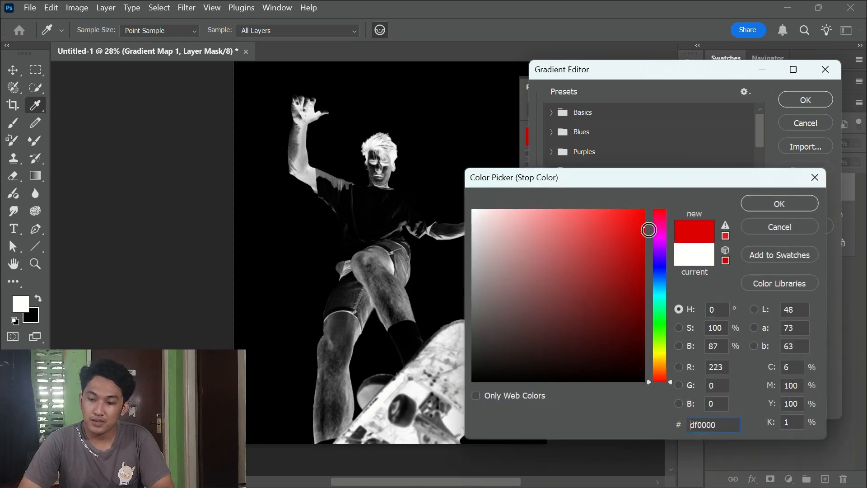
left_click(812, 206)
Set the Gradient Map's highlight color stop to white and accept the gradient
double_click(820, 323)
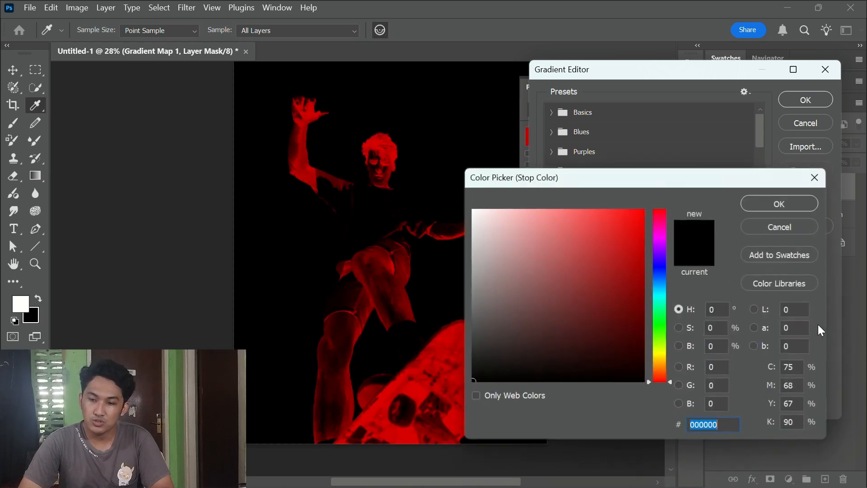
left_click_drag(474, 244, 456, 204)
left_click(798, 204)
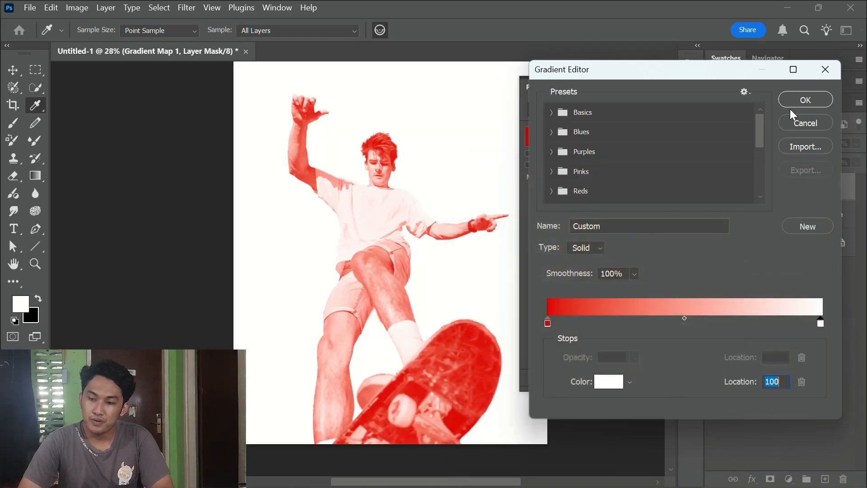
left_click(795, 100)
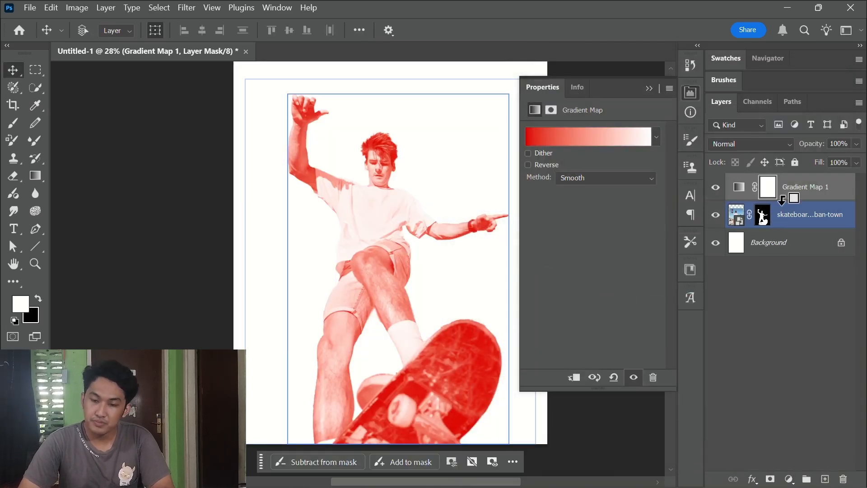
Merge the Gradient Map, clipped to the skateboarder layer, into a single layer and convert it to a Smart Object
key("ctrl+alt+g")
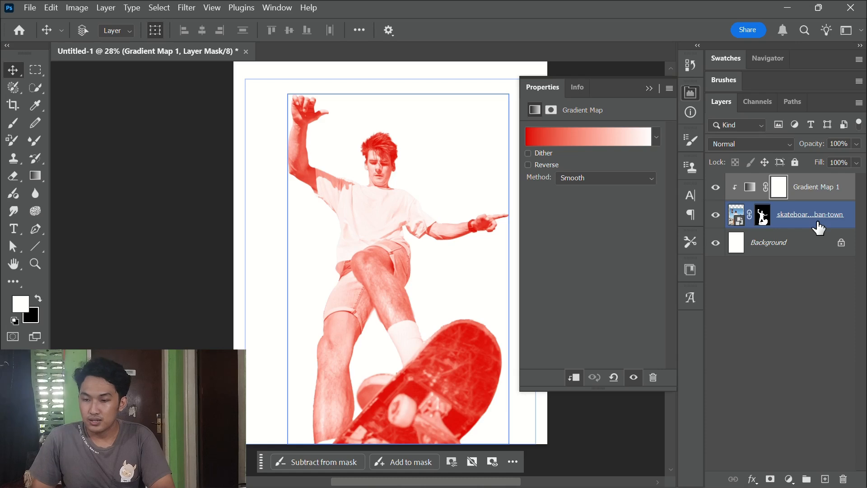
key("ctrl+e")
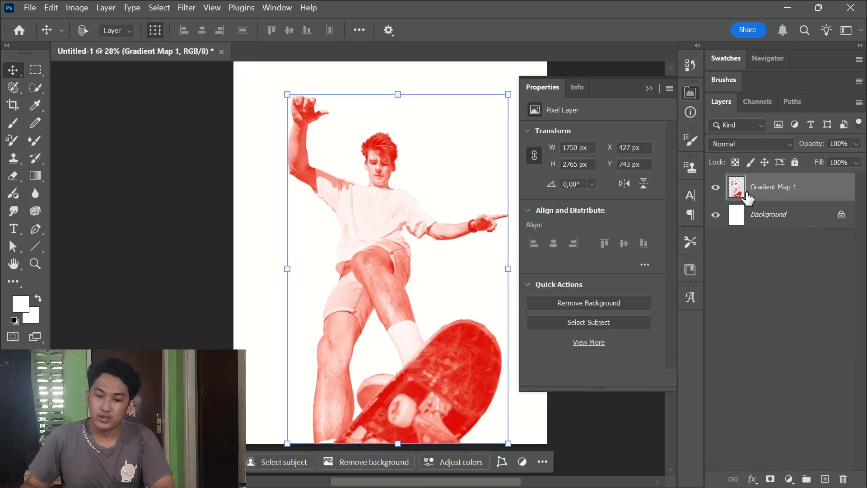
right_click(773, 205)
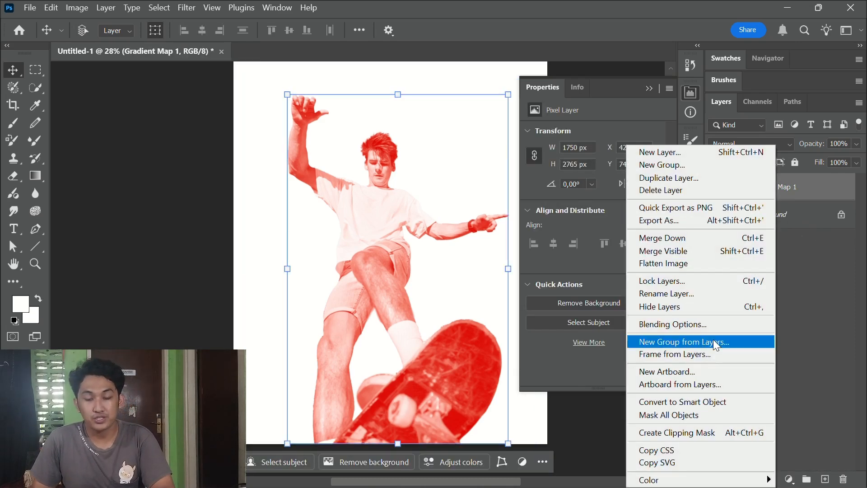
left_click(685, 400)
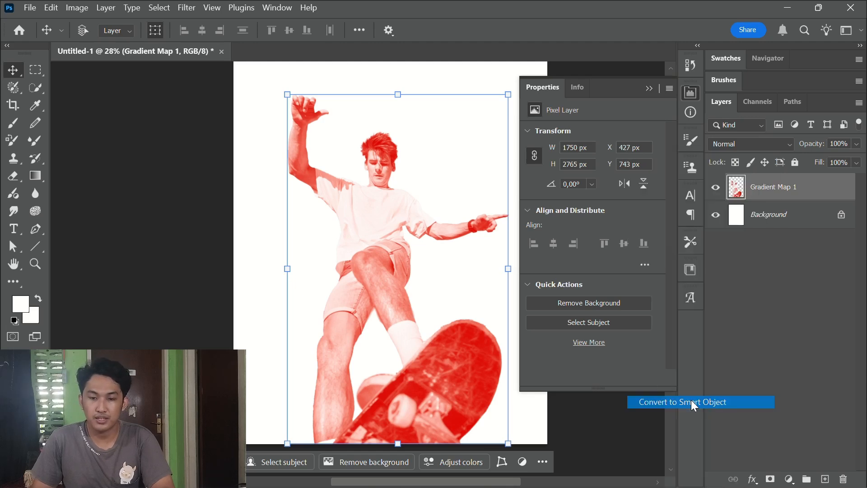
Apply a Gaussian Blur with a radius of 5.8 pixels to the red skateboarder Smart Object
left_click(187, 8)
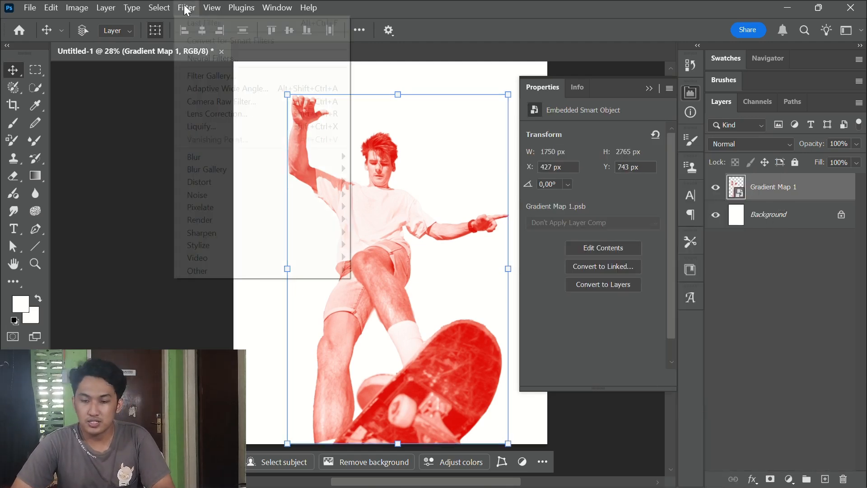
mouse_move(234, 165)
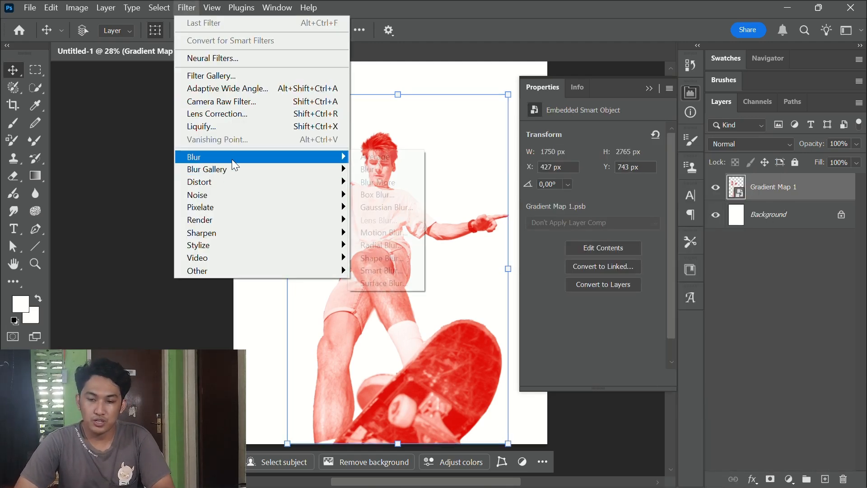
left_click(400, 208)
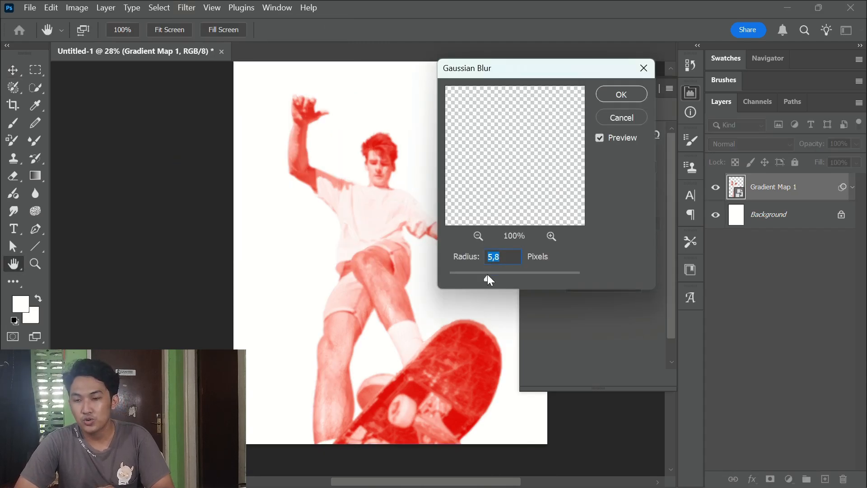
left_click(615, 99)
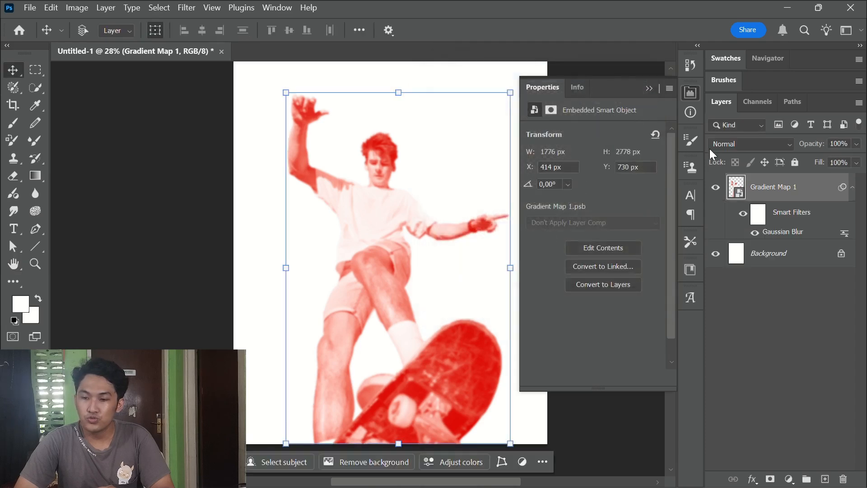
Duplicate the blurred skateboarder layer and delete the Gaussian Blur smart filter from the lower original
left_click(743, 144)
key("Escape")
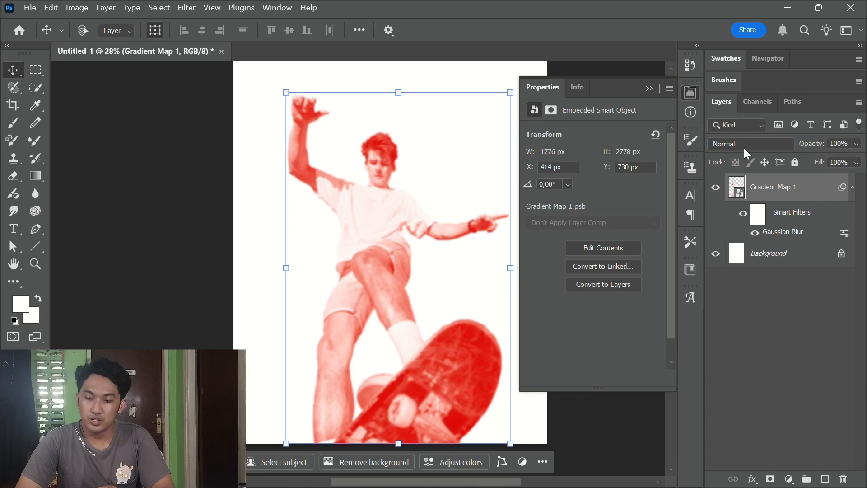
key("ctrl+j")
right_click(796, 297)
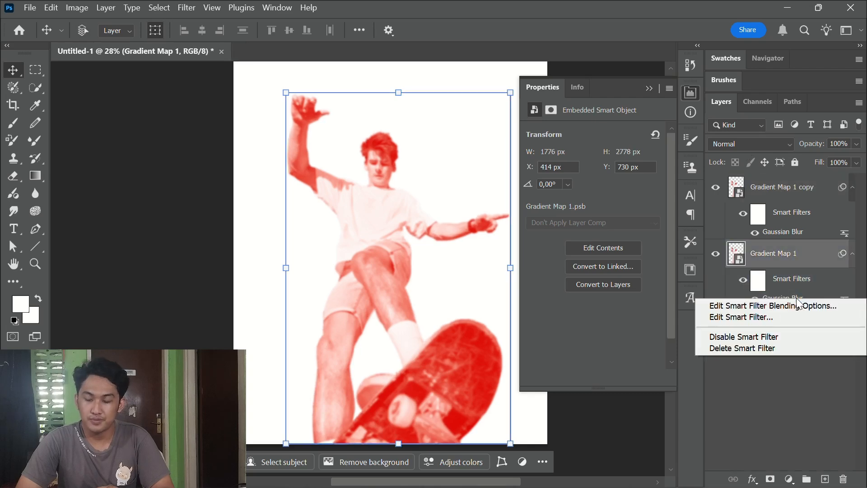
left_click(767, 348)
Set the blend mode of the Gaussian-blurred skateboarder copy to Lighten
left_click(740, 187)
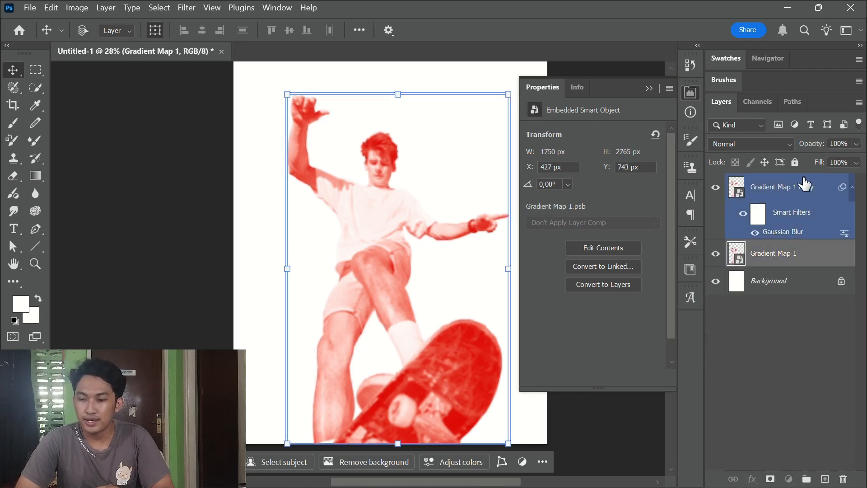
left_click(735, 142)
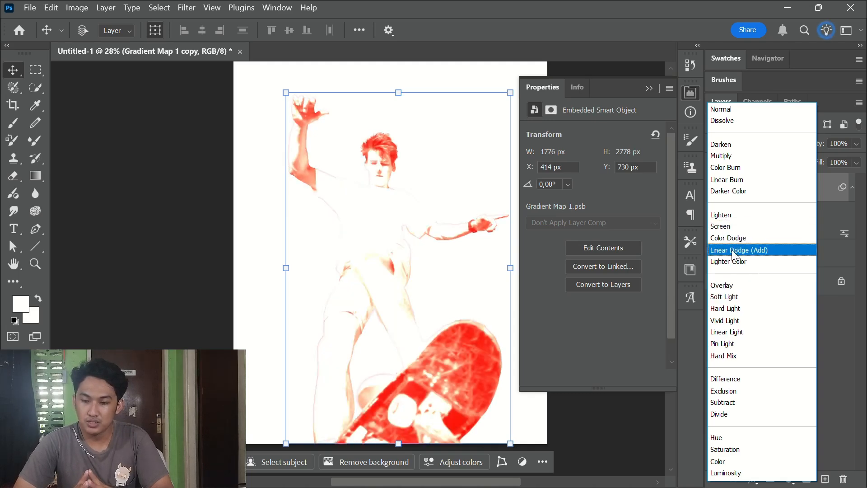
left_click(729, 215)
Duplicate the unblurred skateboarder layer to the top of the stack and apply a Motion Blur with angle -88° and distance 92 pixels
left_click(773, 255)
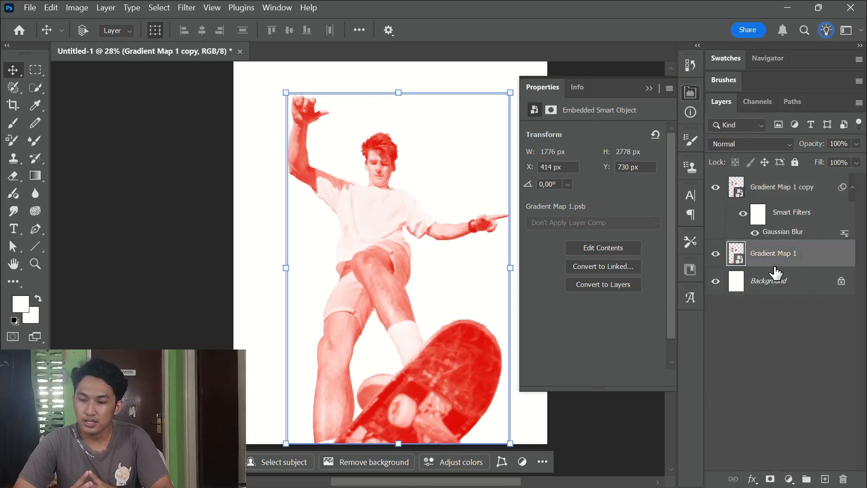
key("ctrl+j")
left_click_drag(798, 266, 740, 190)
left_click(186, 8)
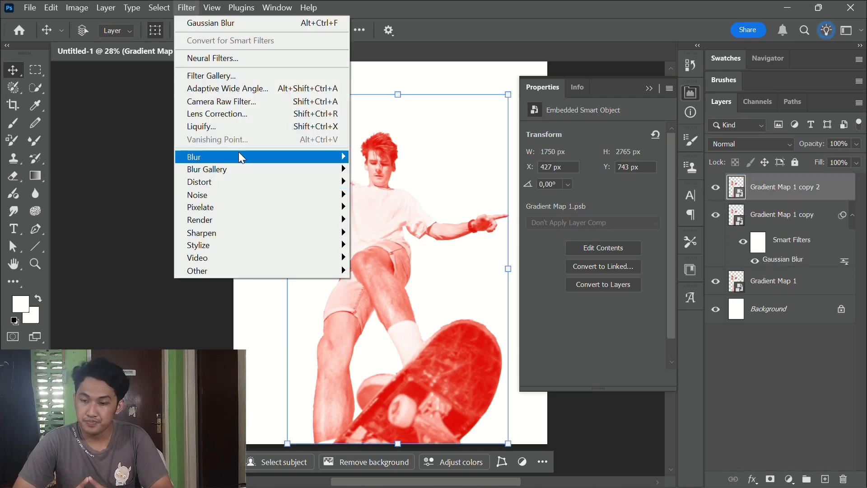
mouse_move(253, 156)
left_click(398, 233)
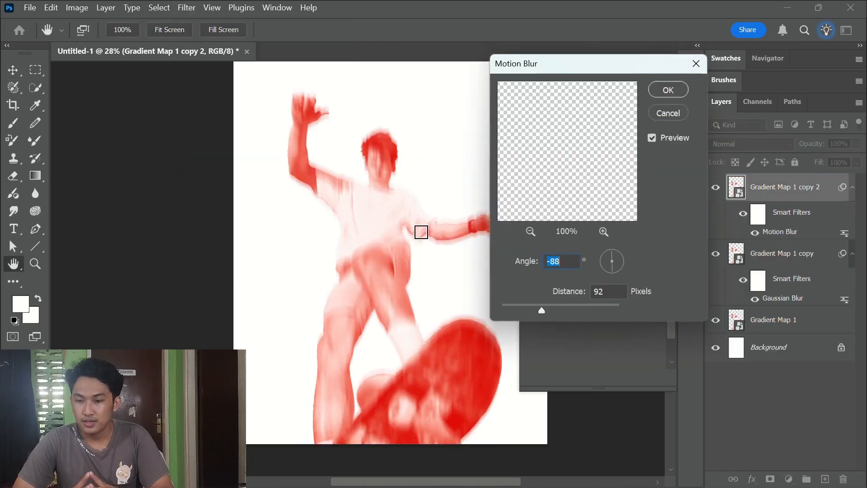
left_click(677, 90)
Set the blend mode of the motion-blurred skateboarder copy to Lighten and inspect the combined effect
left_click(749, 143)
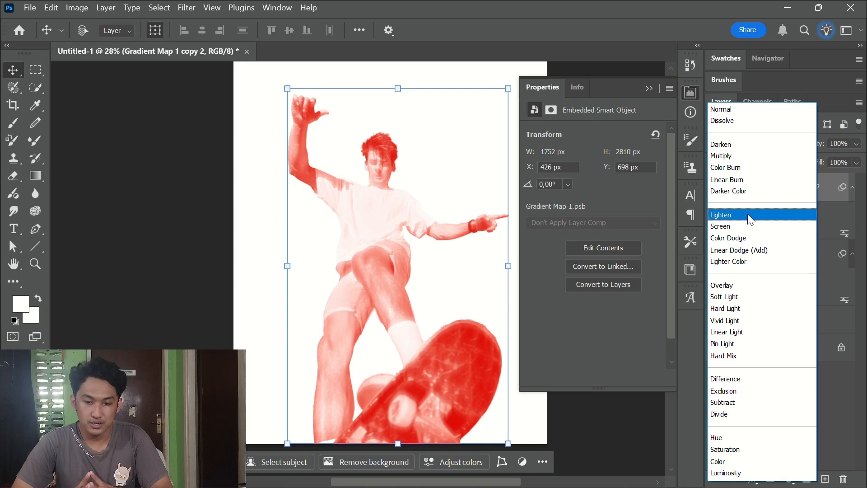
left_click(746, 214)
scroll(395, 165, "down", 1)
scroll(395, 164, "up", 5)
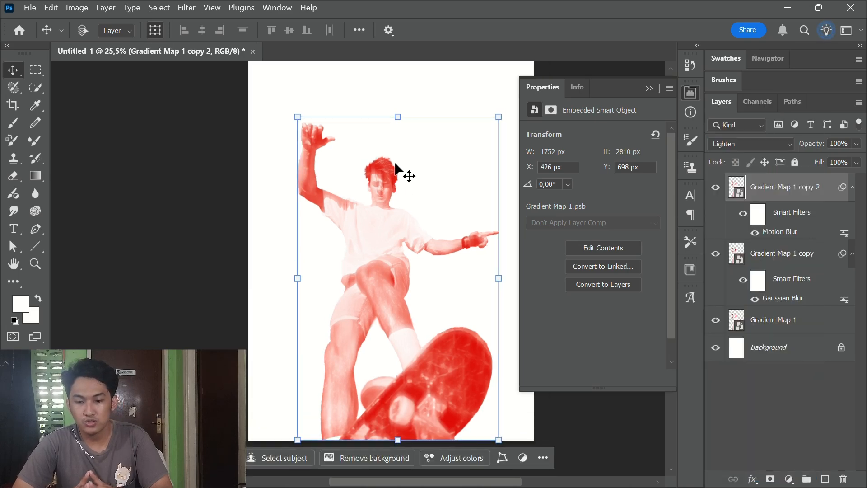
scroll(395, 164, "down", 1)
scroll(396, 164, "right", 1)
scroll(395, 163, "down", 1)
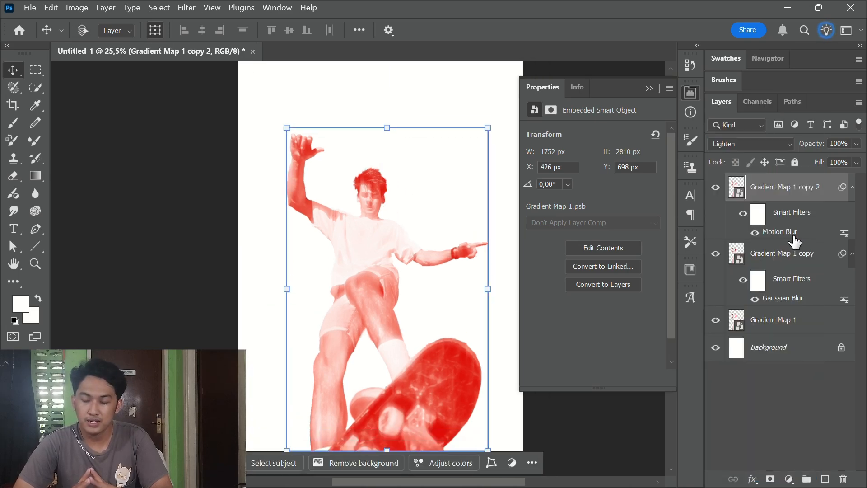
Group the two blurred skateboarder copies and place a duplicate of the unblurred Gradient Map 1 layer above the group
left_click(791, 314, "shift")
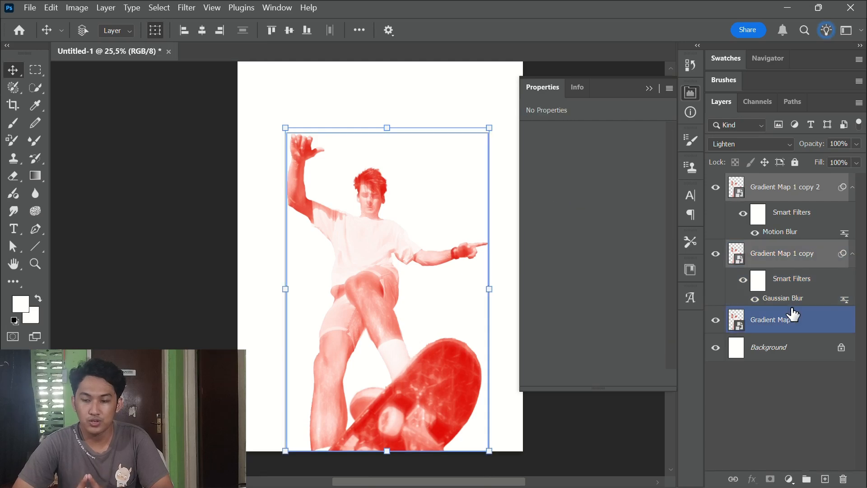
key("ctrl+g")
left_click(768, 206)
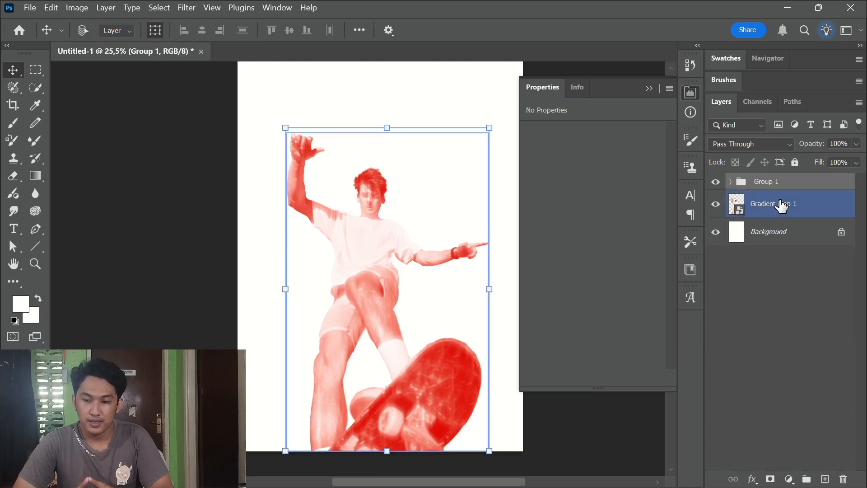
key("ctrl+j")
left_click_drag(793, 206, 795, 173)
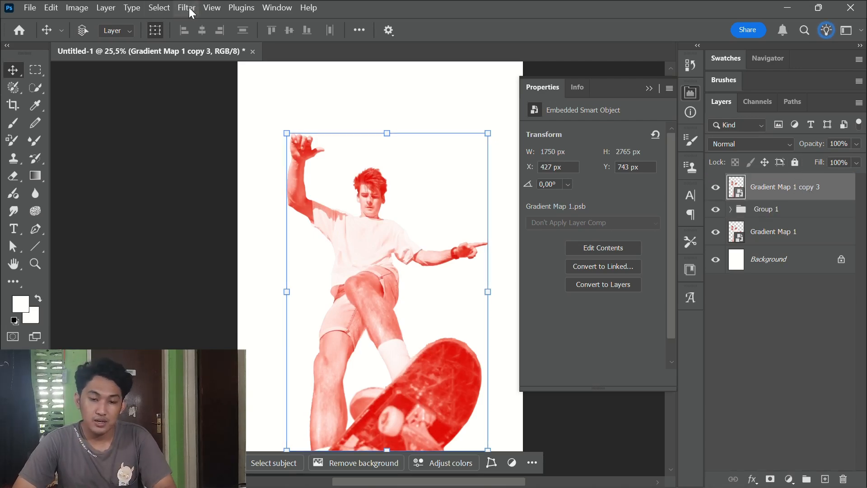
Apply a Color Halftone filter to the top skateboarder copy with a maximum radius of 8 pixels and channel angles 108, 162, 90 and 45
left_click(186, 8)
mouse_move(241, 183)
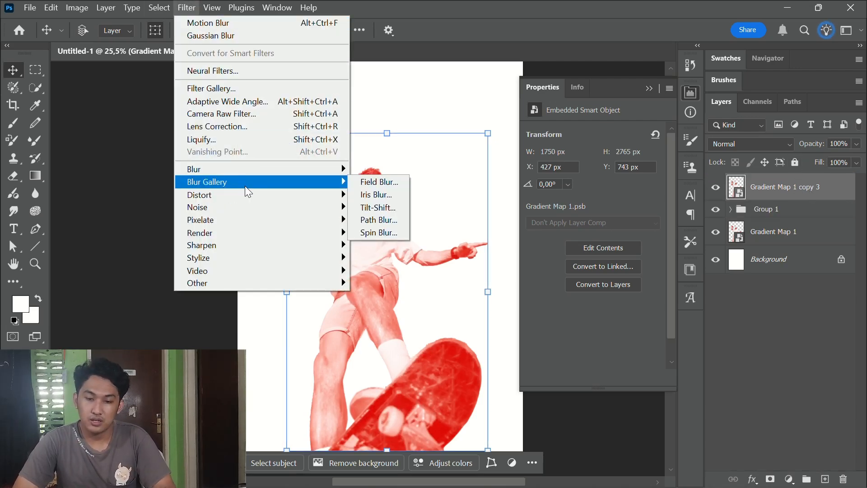
mouse_move(268, 223)
left_click(386, 219)
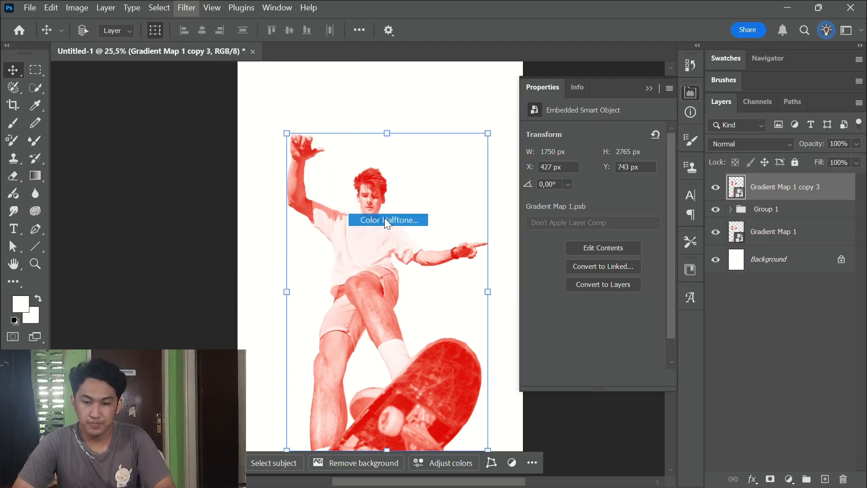
left_click_drag(388, 117, 480, 125)
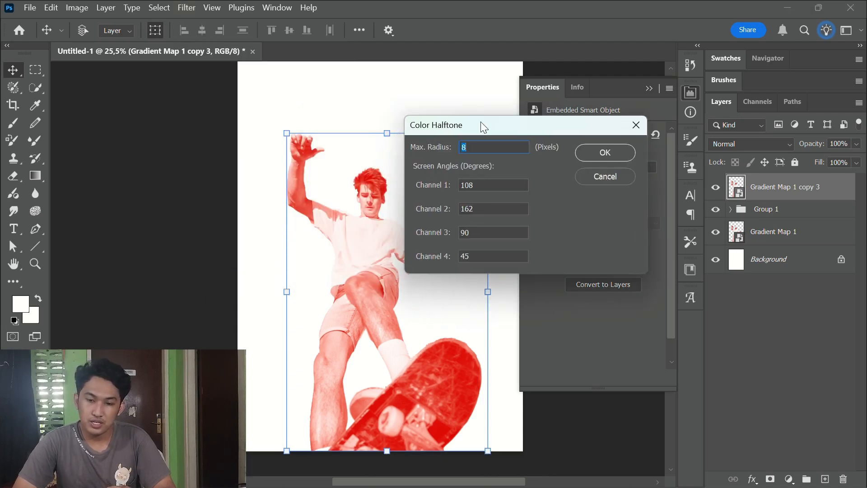
left_click(594, 155)
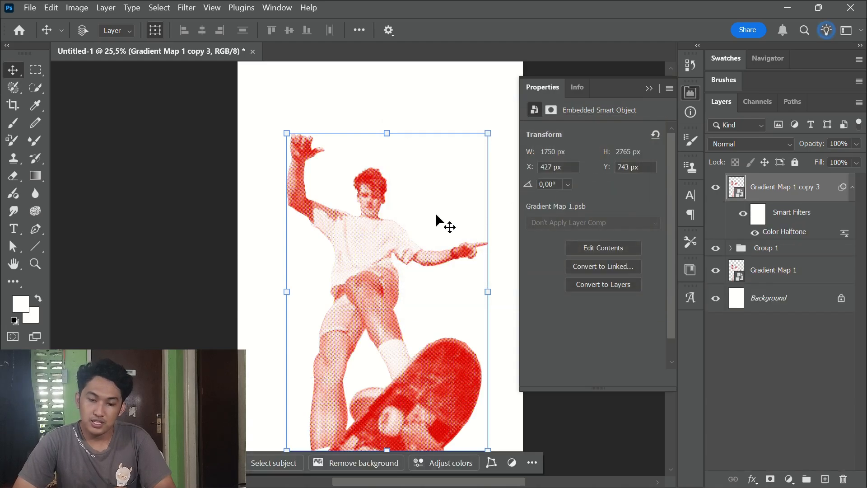
Reduce the maximum radius of the Color Halftone filter on the top skateboarder copy for a finer dot pattern
scroll(367, 213, "up", 1)
scroll(369, 216, "up", 1)
scroll(369, 216, "down", 2)
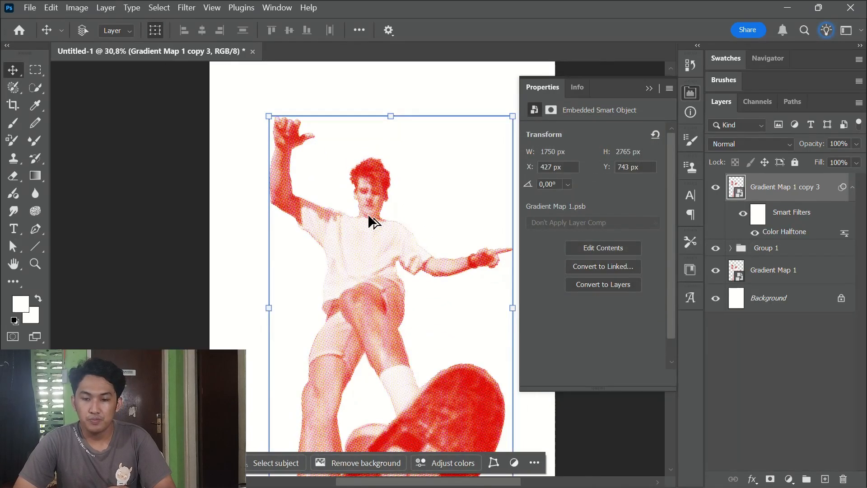
double_click(801, 233)
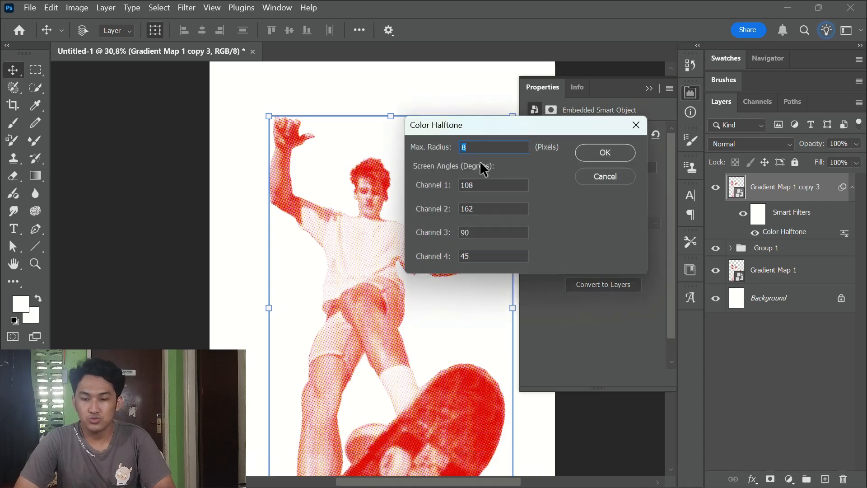
left_click(602, 154)
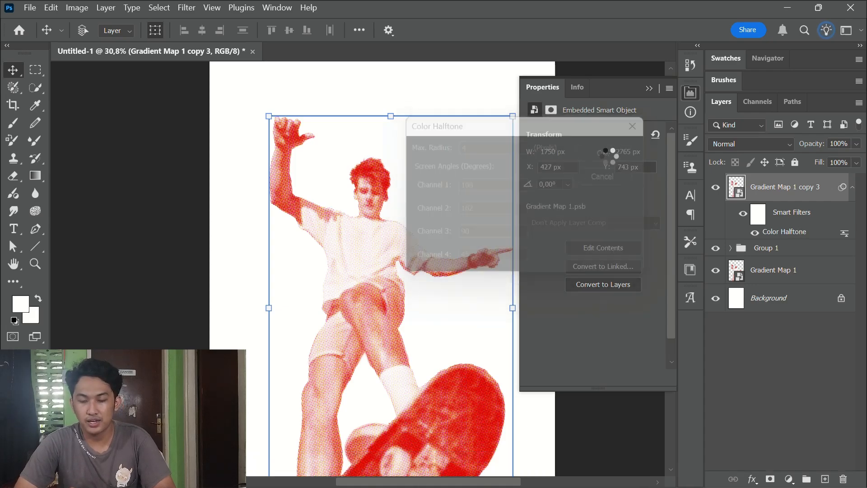
scroll(390, 191, "up", 1)
scroll(391, 192, "down", 1)
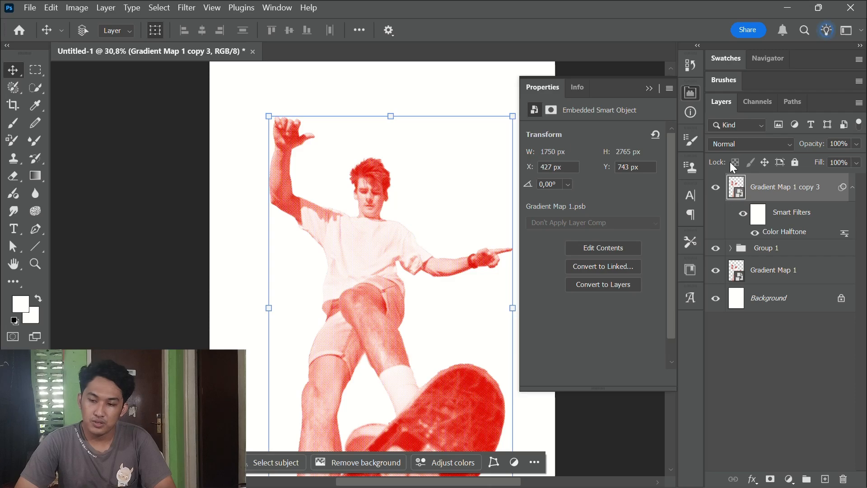
Set the blend mode of the Color Halftone skateboarder copy to Soft Light
left_click(752, 145)
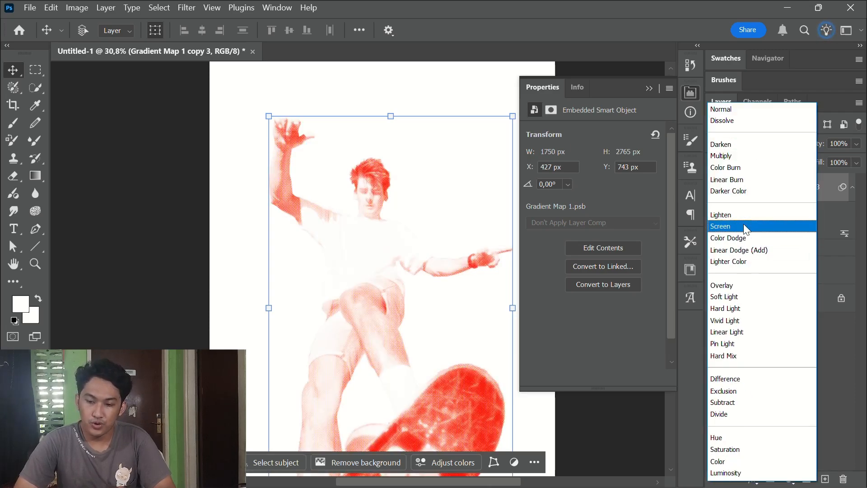
left_click(746, 296)
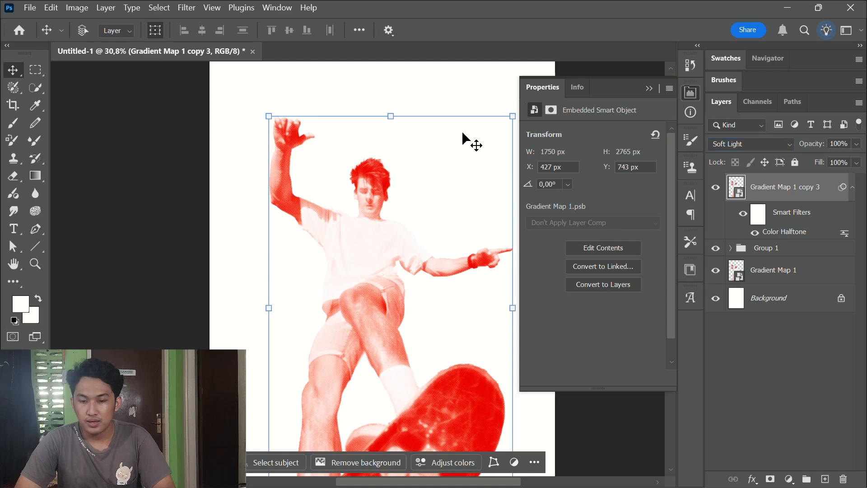
scroll(413, 203, "down", 4)
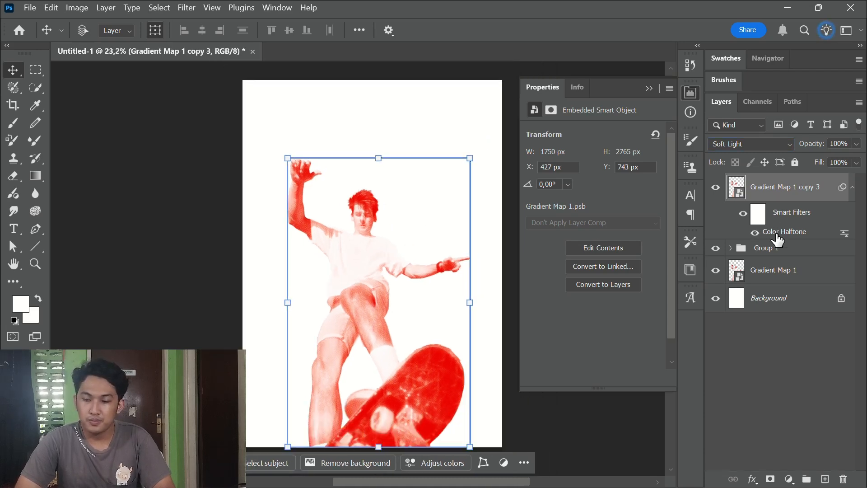
Add a red Outer Glow to the Gradient Map 1 layer with Screen blending, 57% opacity, 7% spread and 29 px size
left_click_drag(778, 240, 793, 274)
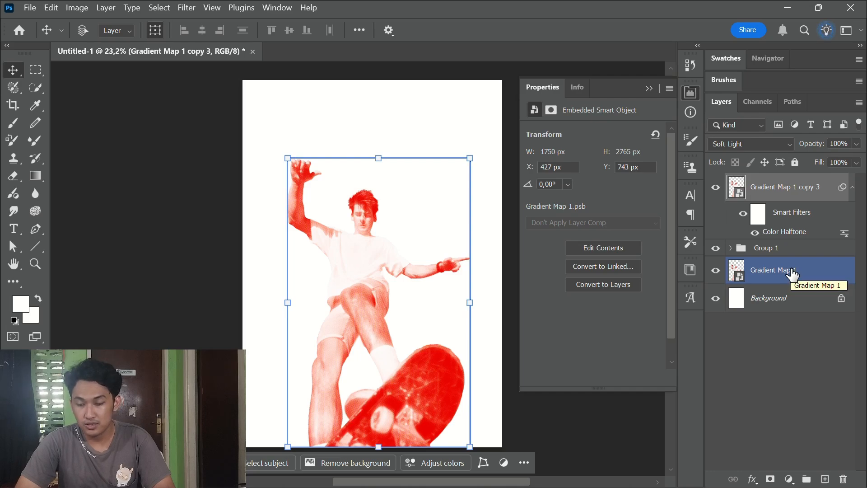
right_click(805, 267)
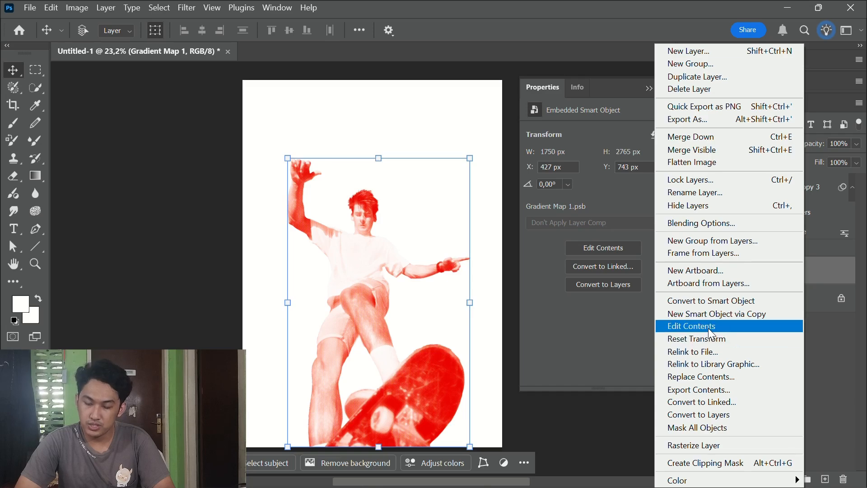
left_click(712, 223)
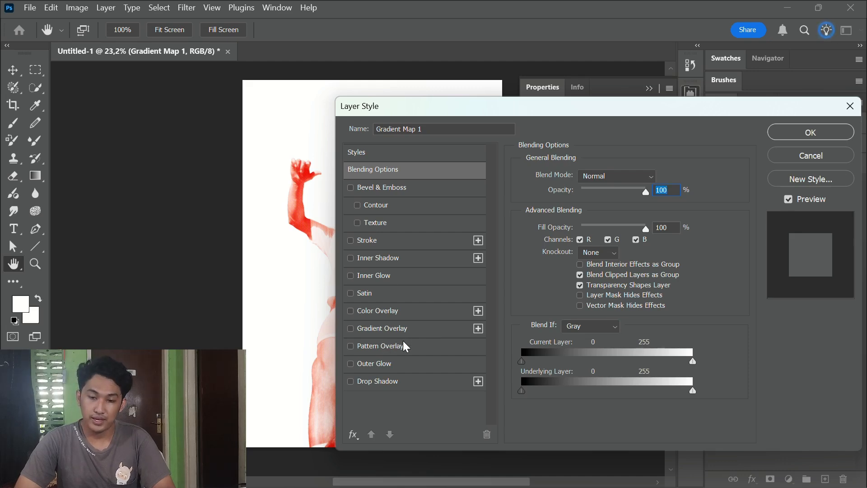
left_click(384, 363)
left_click_drag(523, 108, 616, 102)
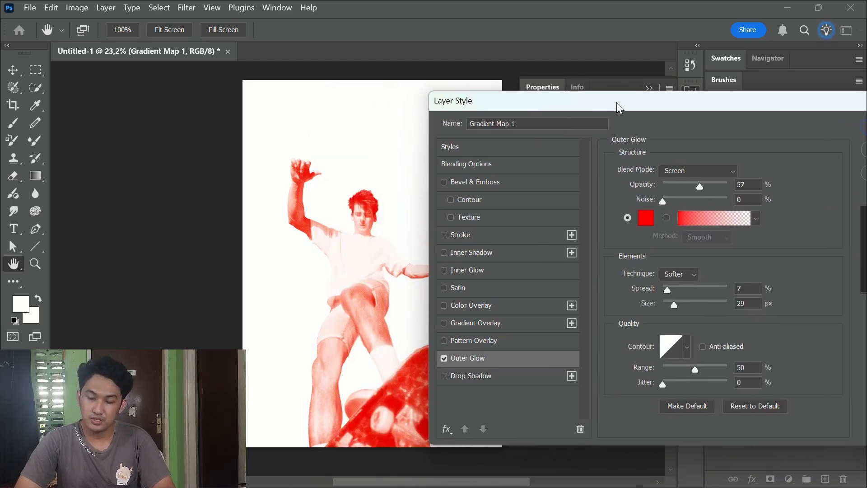
left_click_drag(773, 109, 635, 108)
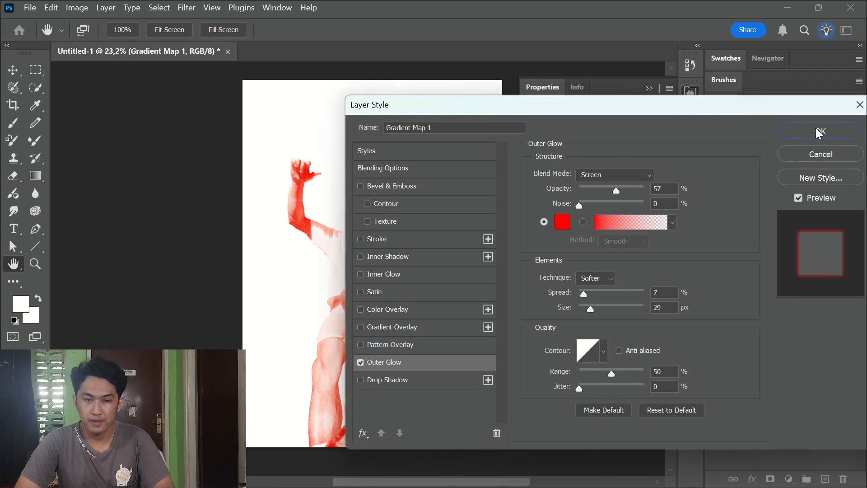
left_click(818, 130)
Place the dusty-scratched-paper-scanned-old-film-texture JPG from Downloads as an embedded image directly above the Background layer
left_click(772, 328)
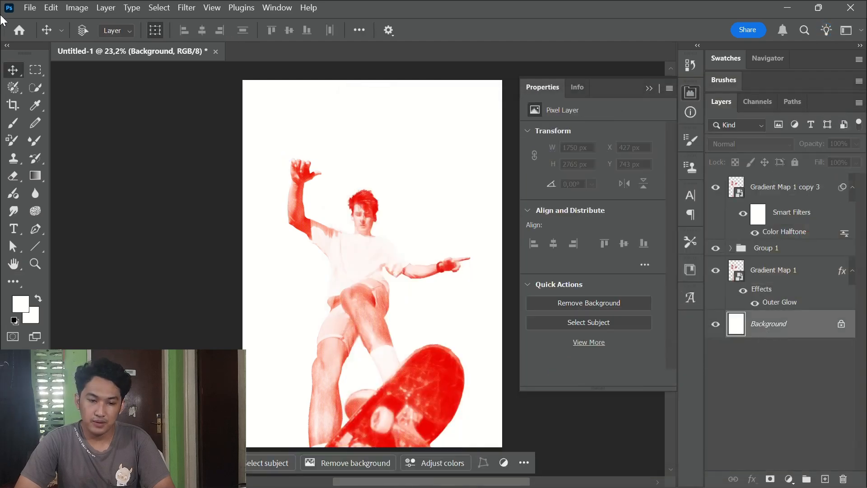
left_click(25, 6)
left_click(64, 273)
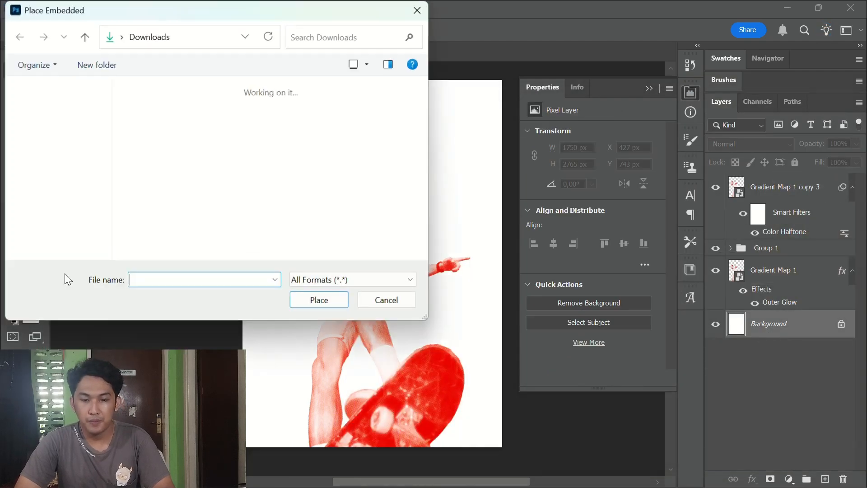
scroll(319, 180, "down", 3)
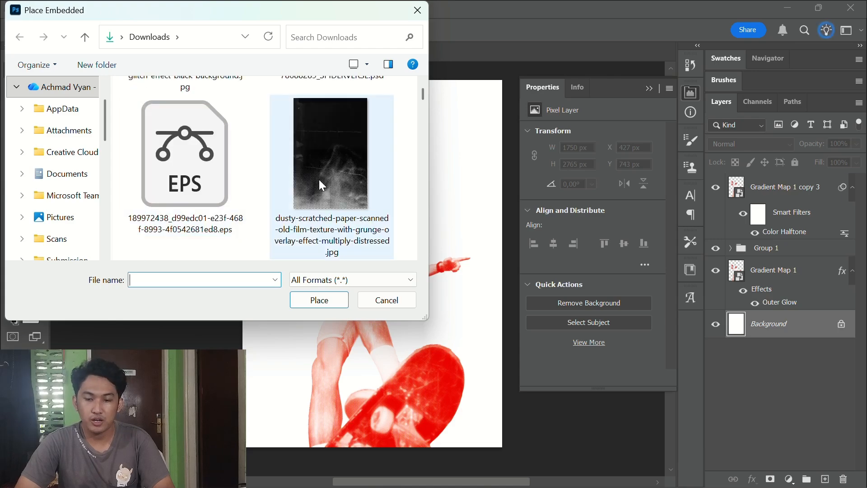
double_click(319, 179)
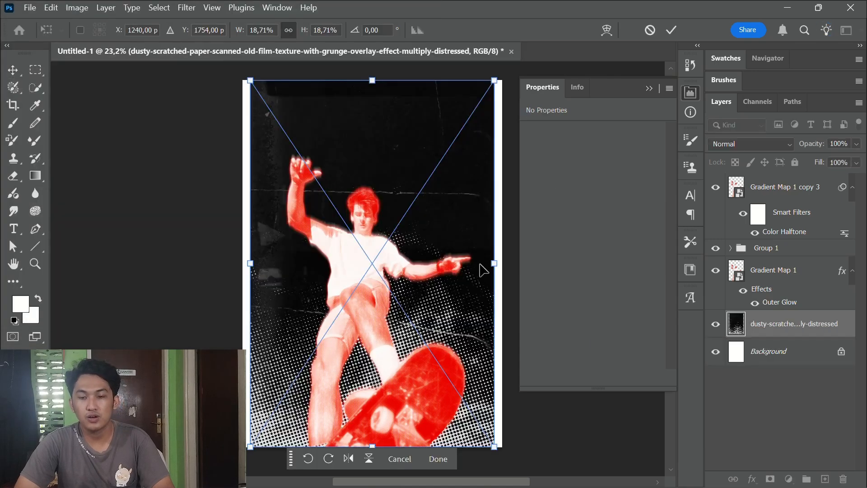
Scale the placed grunge texture to 21.63% so it covers the whole canvas, with its top edge aligned to the canvas edge
left_click_drag(498, 265, 505, 270)
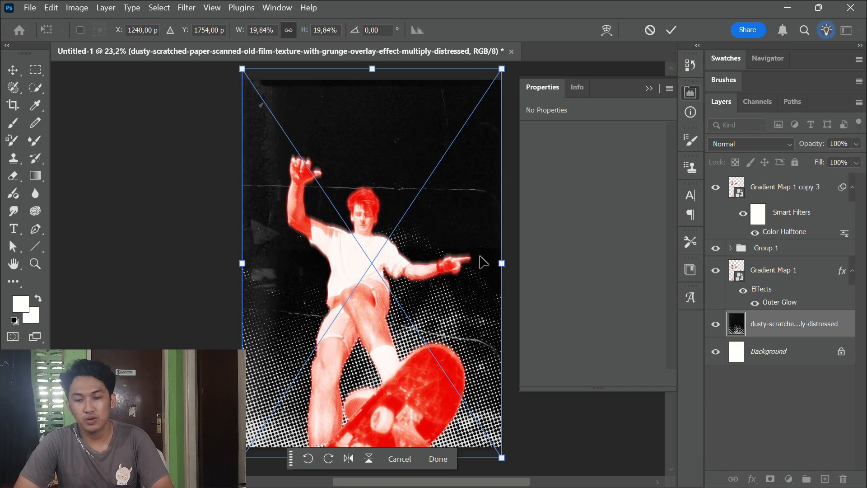
left_click_drag(478, 233, 478, 245)
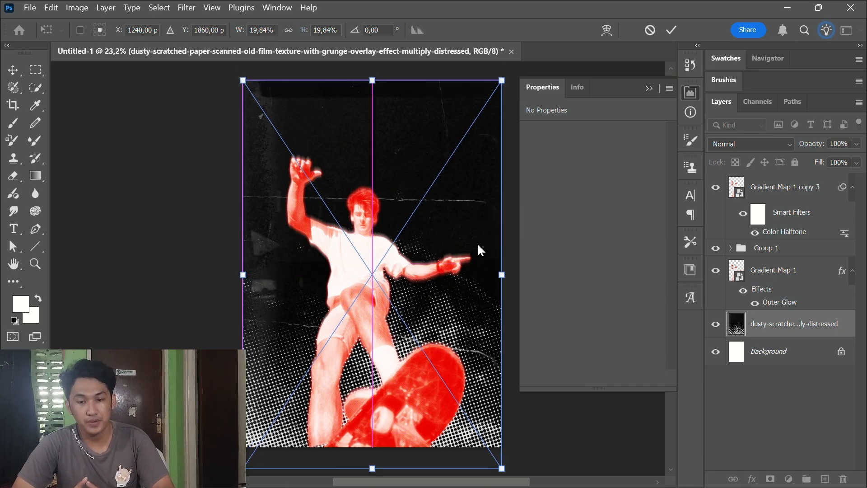
left_click_drag(372, 80, 392, 188)
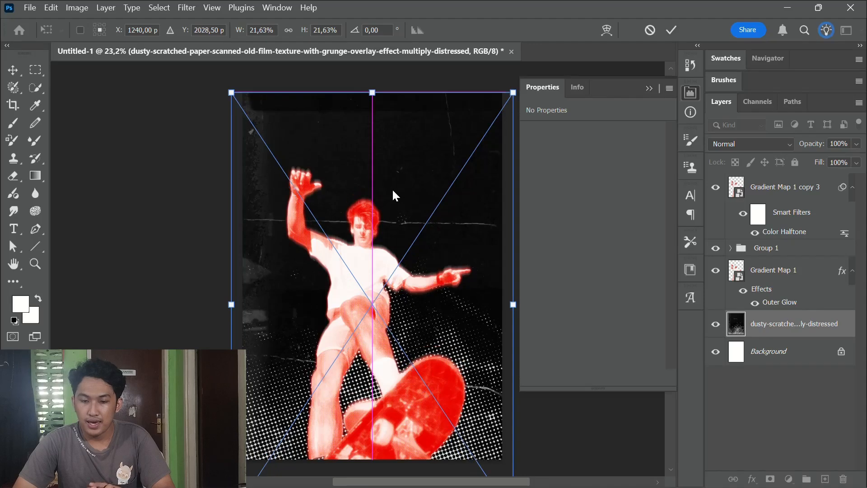
left_click(674, 31)
left_click(817, 294)
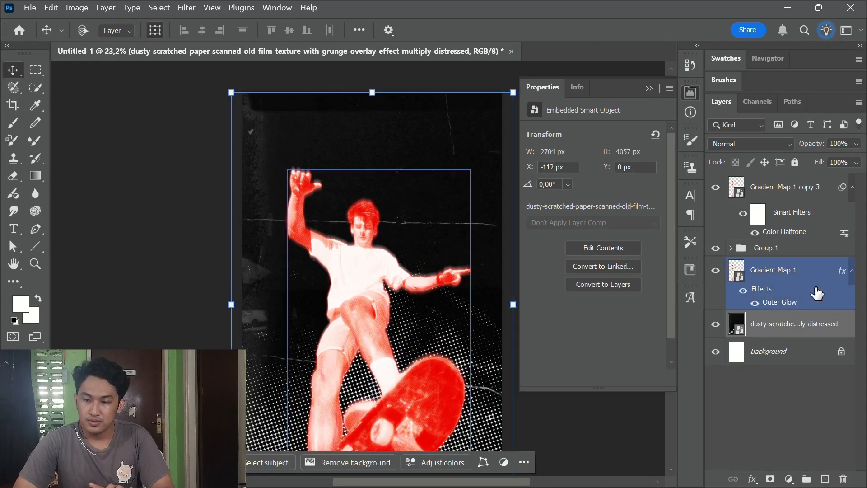
left_click(802, 196)
left_click(797, 284)
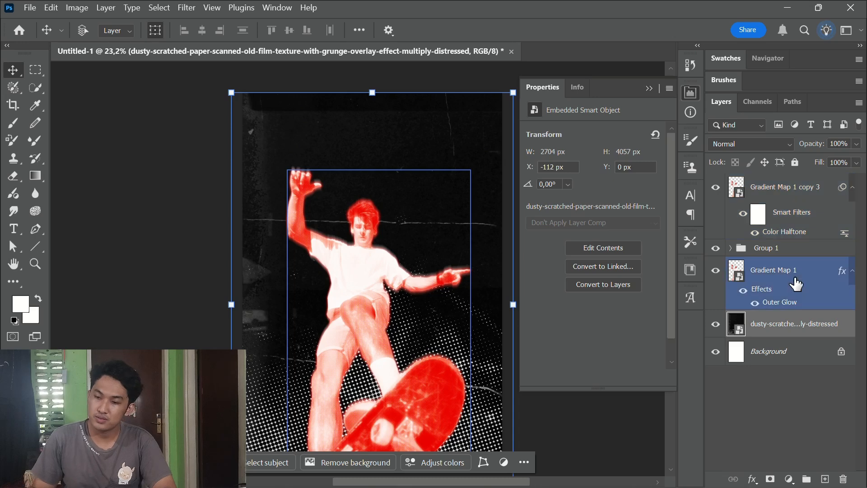
left_click(809, 201)
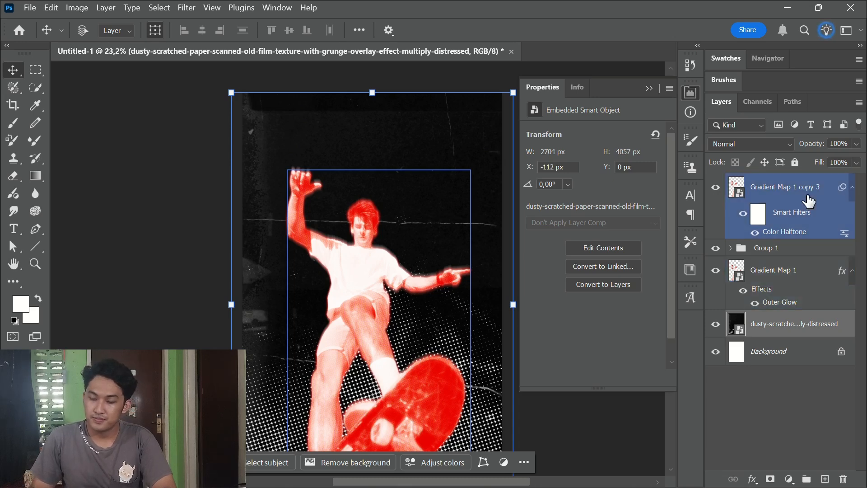
left_click(805, 272)
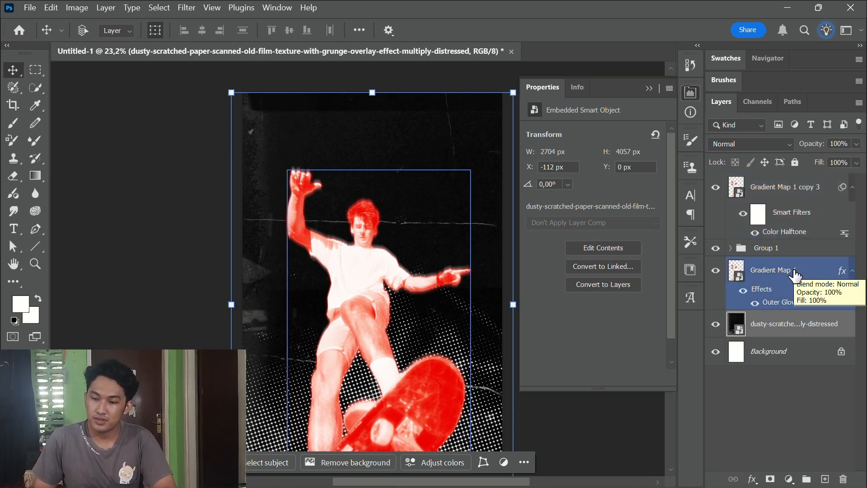
left_click(794, 334)
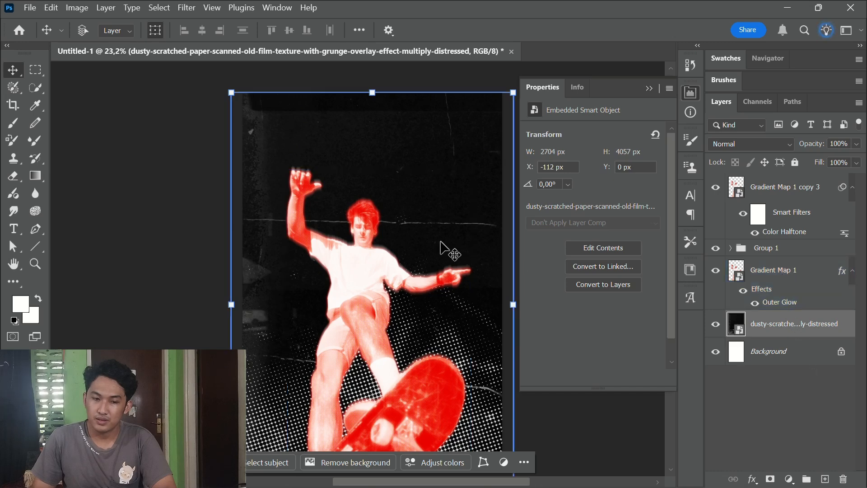
Add the white heading text "BREAK THE LIMIT" in the Moga font above the skateboarder's raised hand
left_click(14, 229)
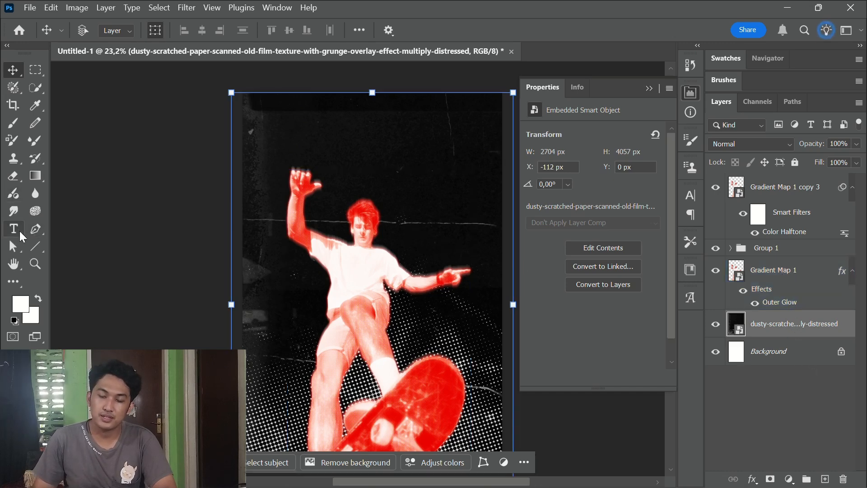
left_click(277, 135)
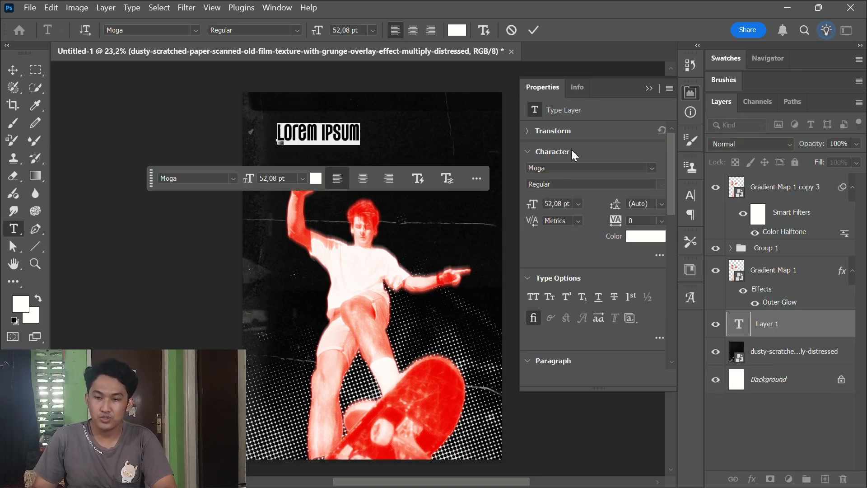
key("Caps_Lock")
type("BRE")
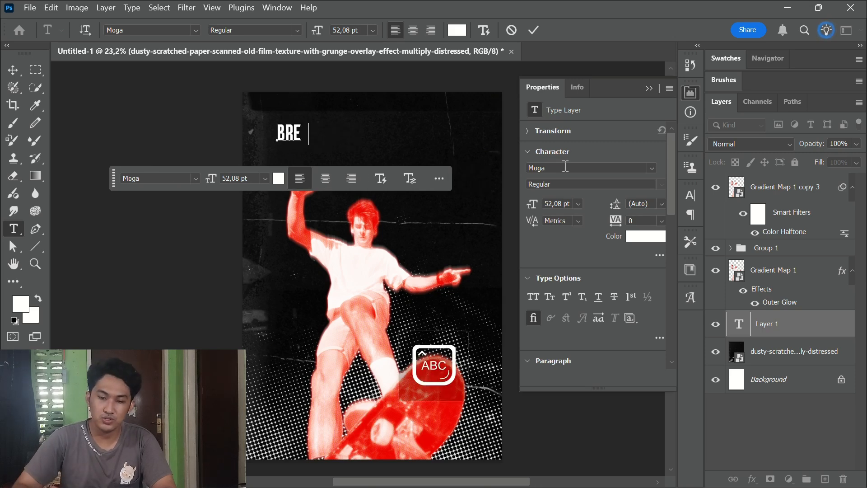
type("AK THE LIM")
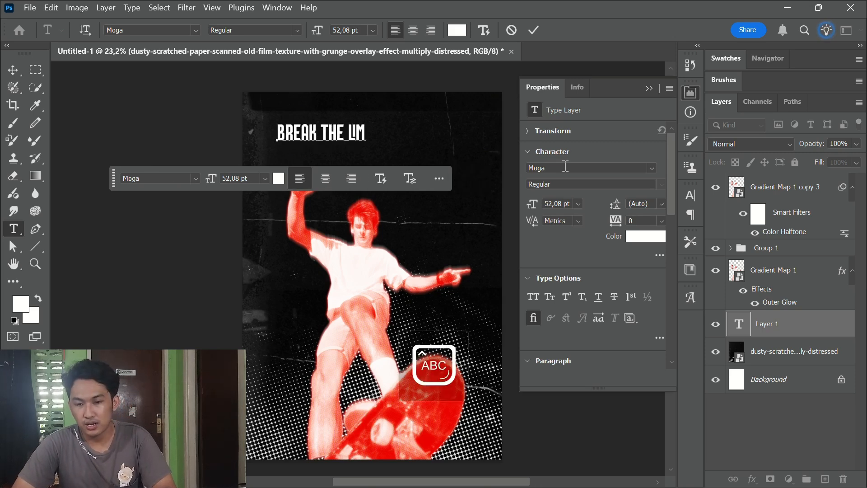
type("IT")
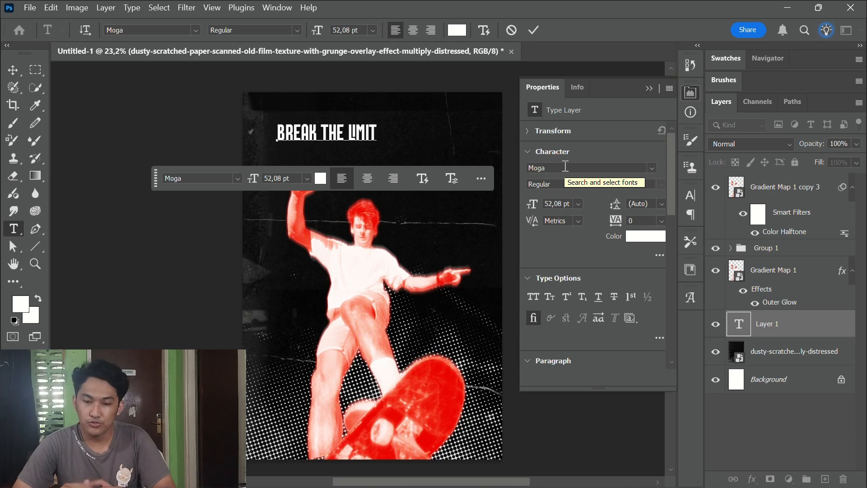
key("Caps_Lock")
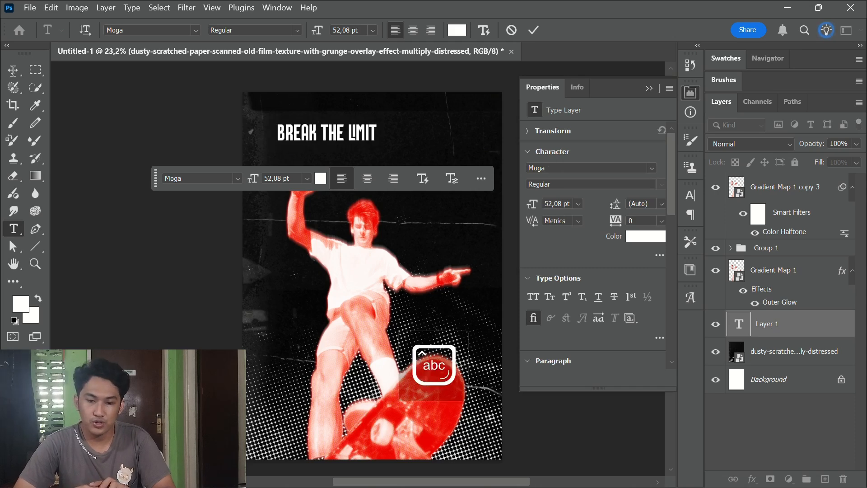
Enlarge the heading to about 122 pt and centre it across the upper part of the poster
left_click(13, 69)
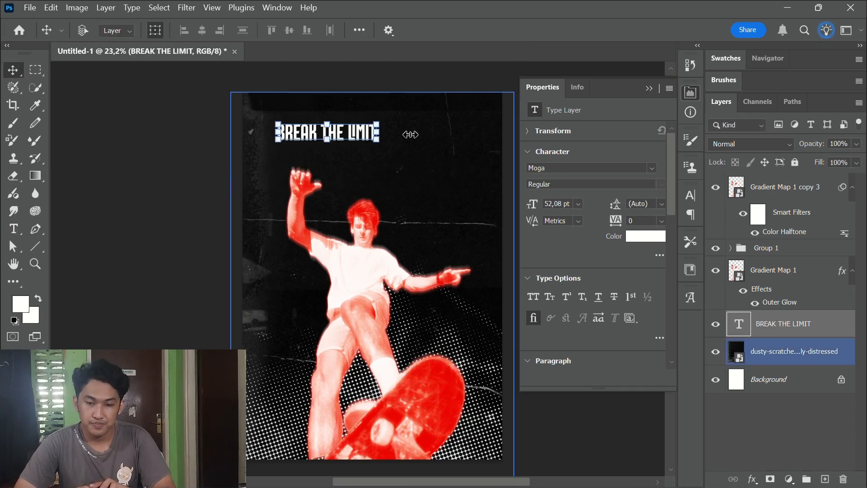
left_click_drag(378, 132, 491, 144)
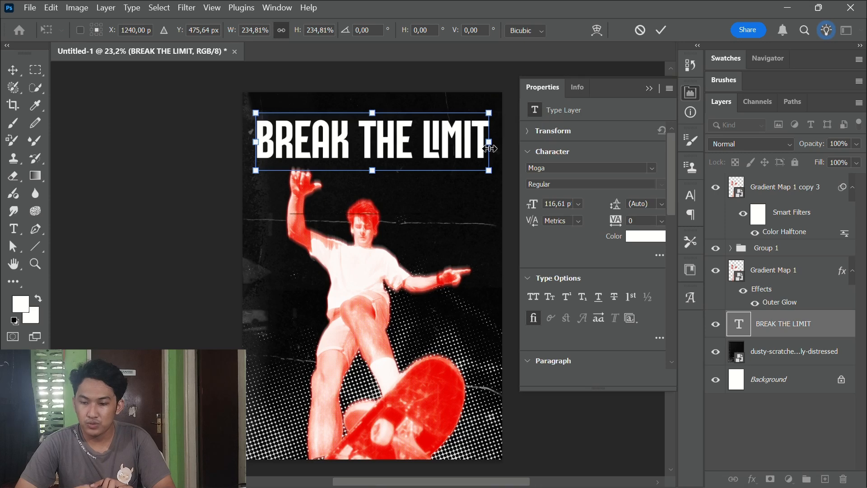
left_click(666, 30)
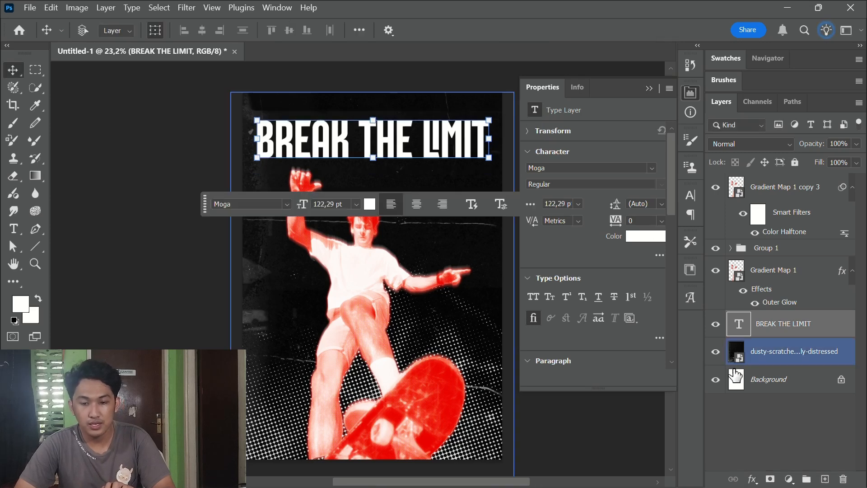
Duplicate the BREAK THE LIMIT heading directly below itself and change the copy's text to "PUSH THE TRICKS"
left_click_drag(402, 137, 413, 186)
double_click(412, 185)
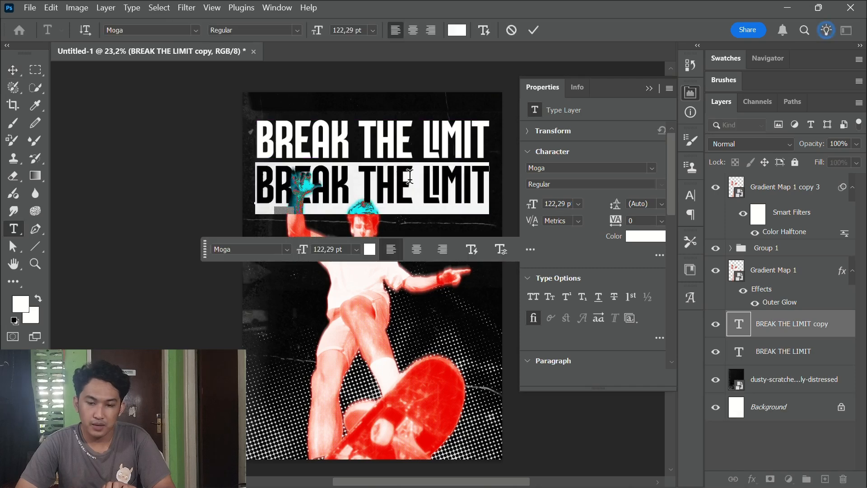
type("PUSH")
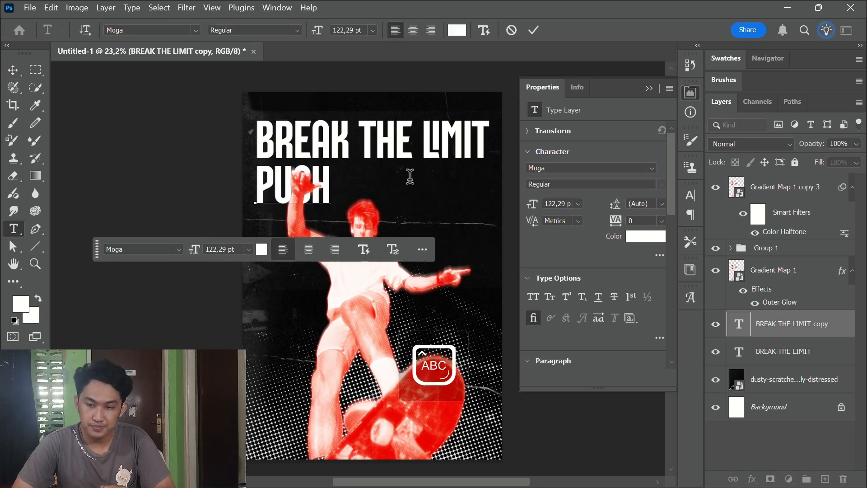
type(" THE TRICKS")
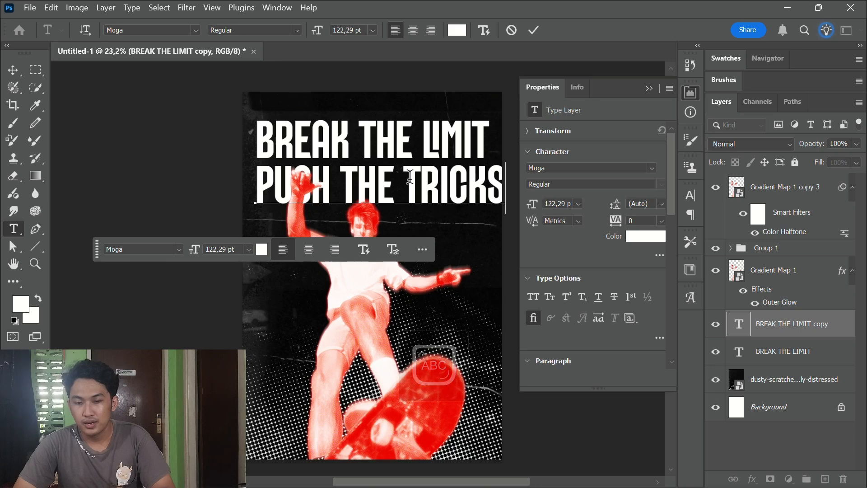
key("Caps_Lock")
key("ctrl+Return")
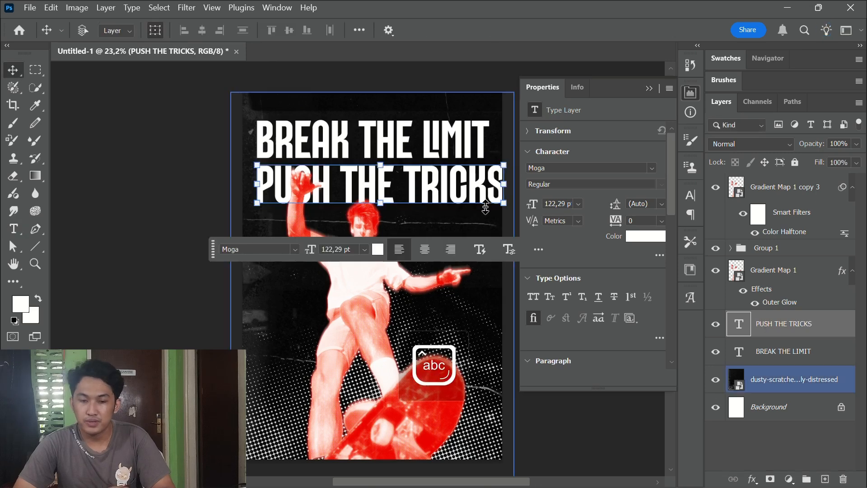
Scale the PUSH THE TRICKS line to 93.48% so its width matches the heading line above
key("ctrl+t")
left_click_drag(498, 183, 490, 182)
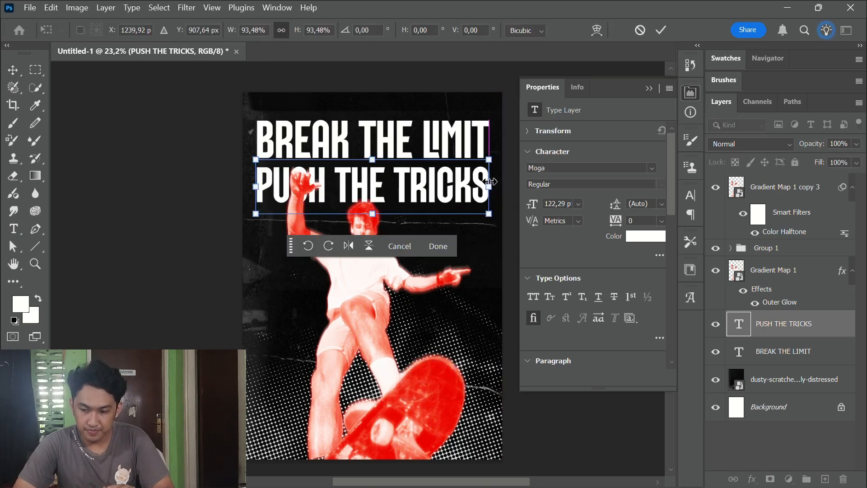
left_click(661, 29)
Centre both heading lines horizontally on the canvas
left_click(740, 352, "shift")
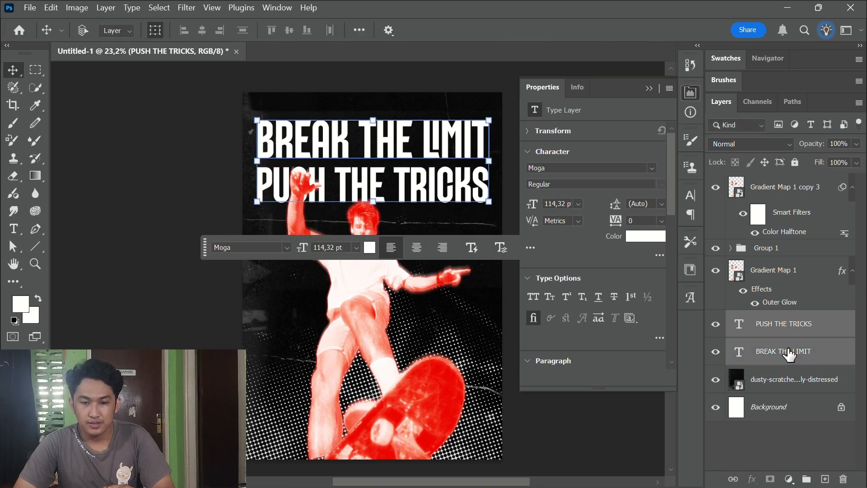
key("ctrl+a")
left_click(197, 30)
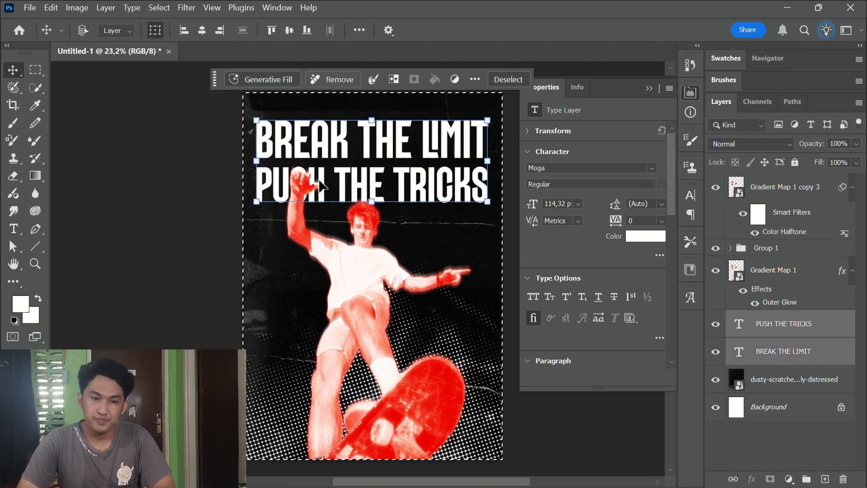
key("ctrl+d")
scroll(360, 208, "right", 2)
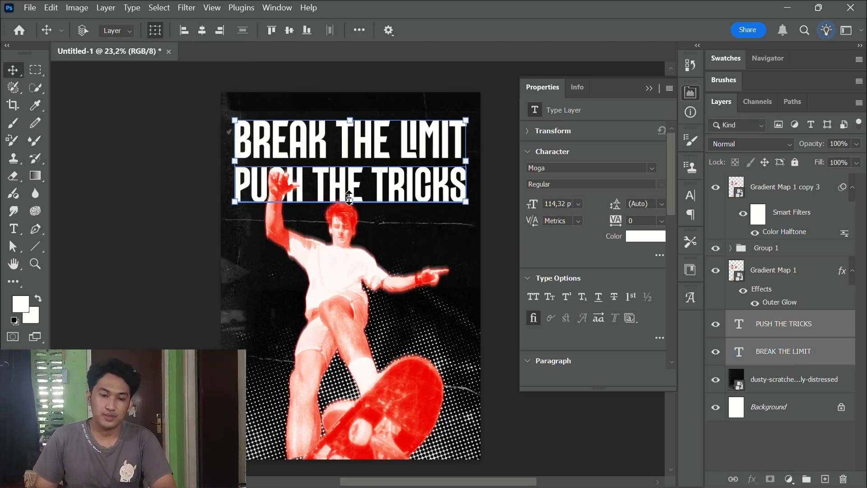
Place glitch-effect-black-background.jpg from Downloads as an embedded image and scale it to 74.41% to span the canvas width
left_click(24, 5)
left_click(58, 276)
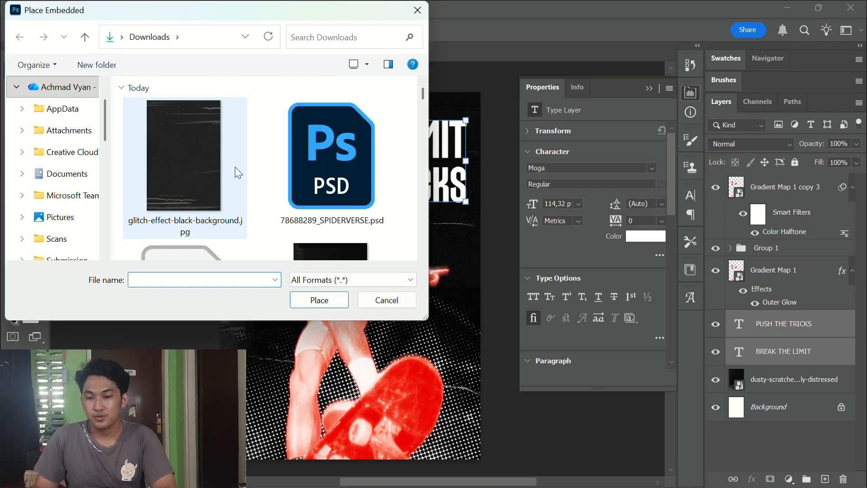
double_click(235, 166)
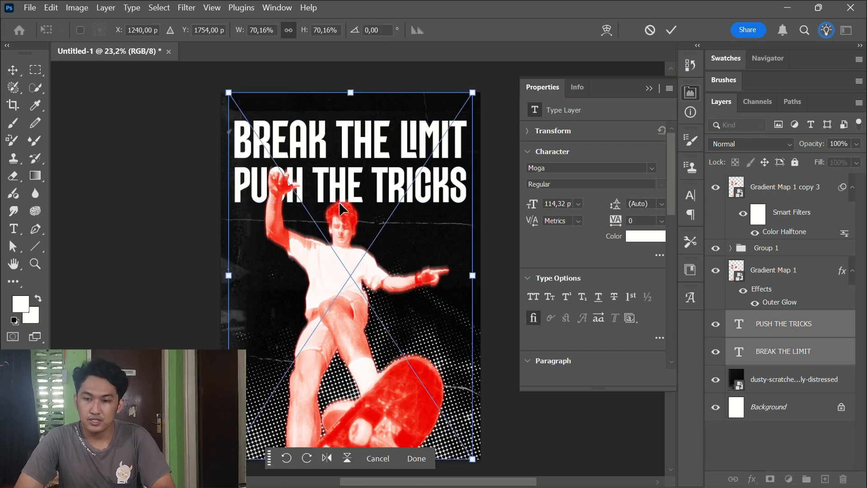
left_click_drag(471, 276, 477, 276)
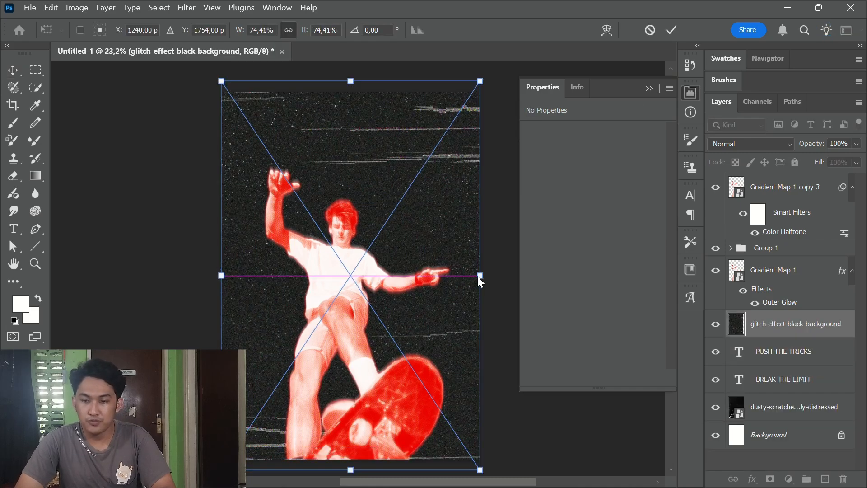
left_click(671, 29)
Bring the glitch-effect-black-background layer to the top of the layer stack and set its blend mode to Lighten
key("ctrl+shift+bracketright")
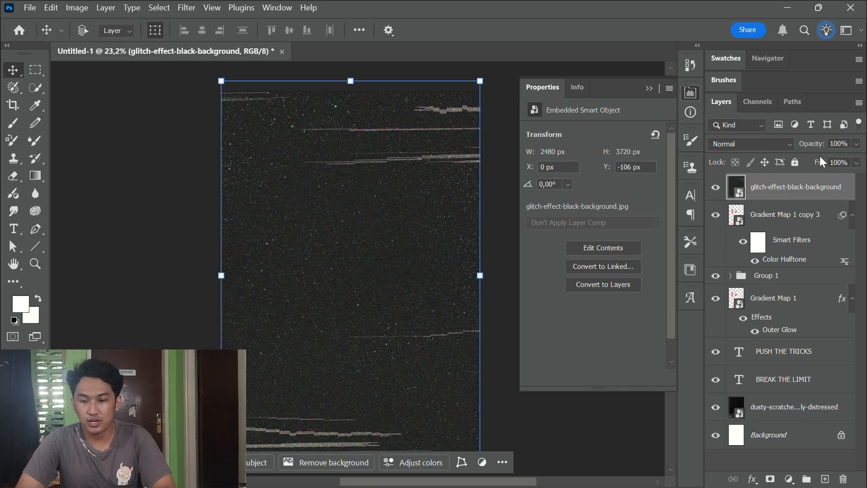
left_click(784, 148)
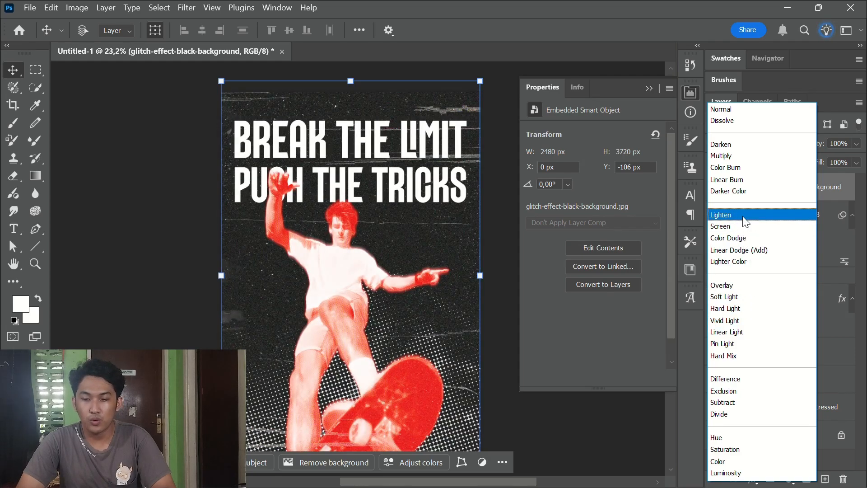
left_click(744, 216)
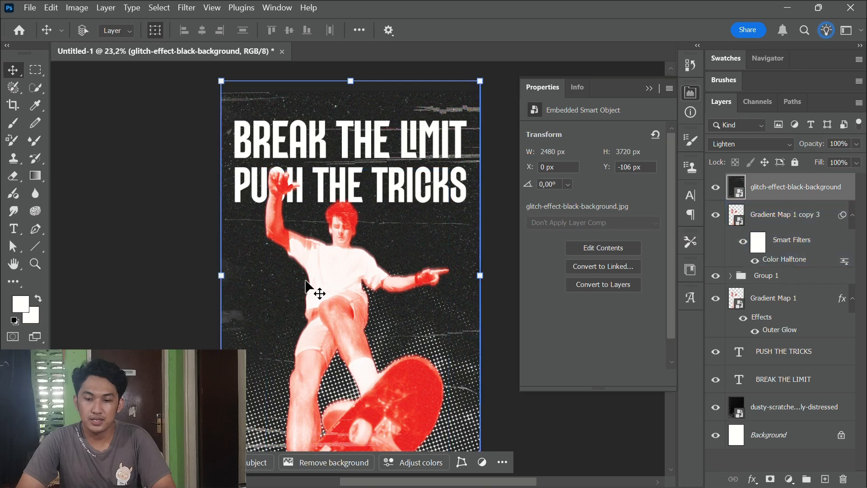
Open 78688289_SPIDERVERSE.psd from Downloads and copy its SPIDER CHROME layer into the skateboarding poster
scroll(306, 286, "down", 2)
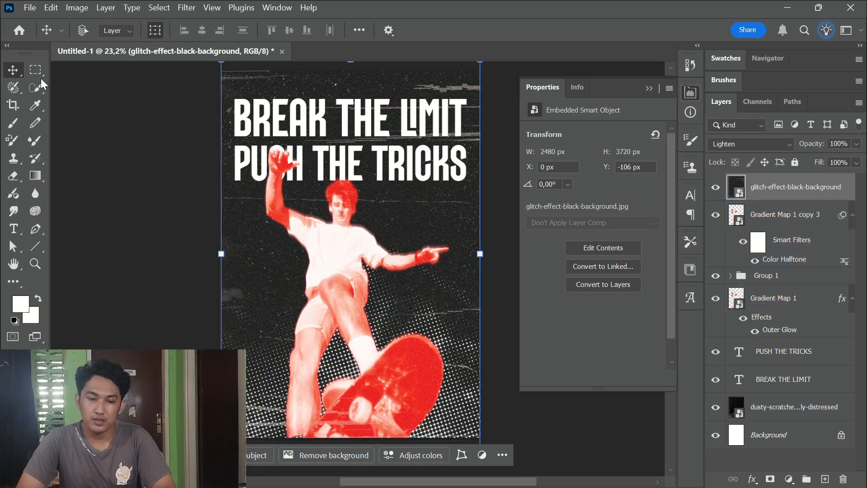
left_click(44, 8)
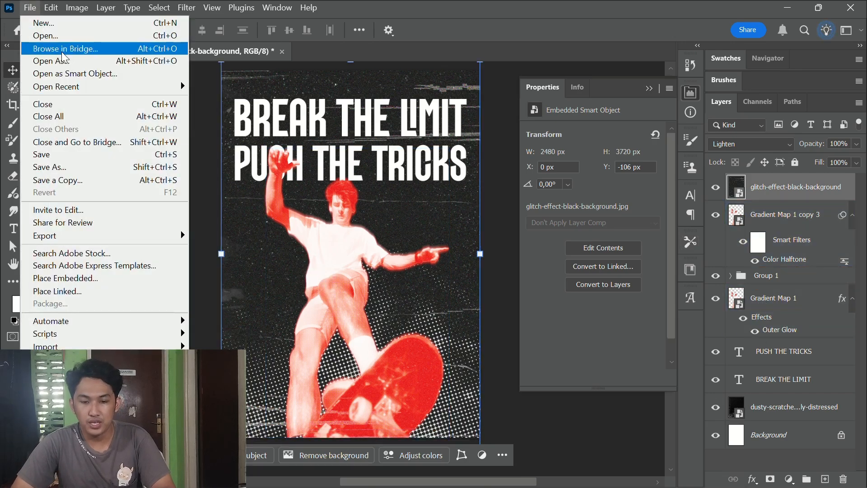
left_click(61, 37)
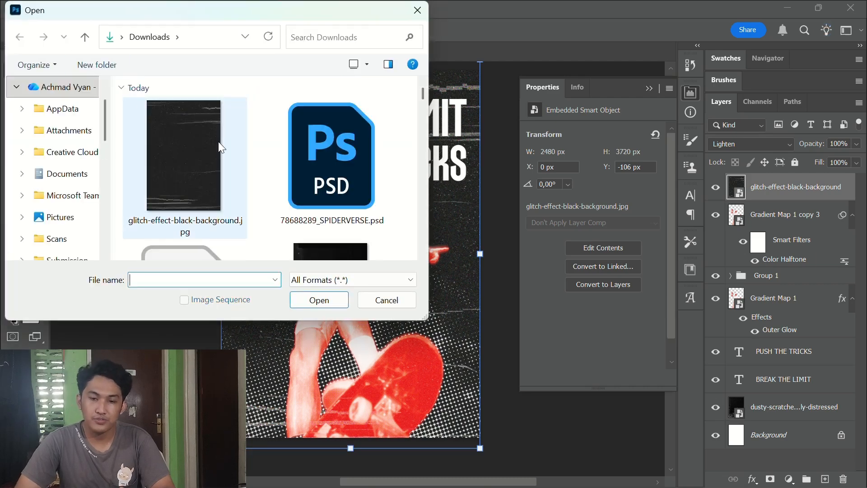
double_click(321, 134)
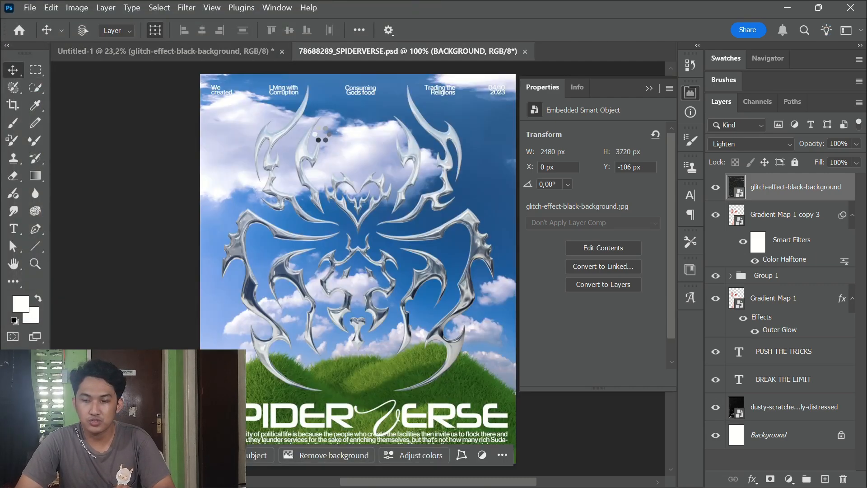
left_click(786, 197)
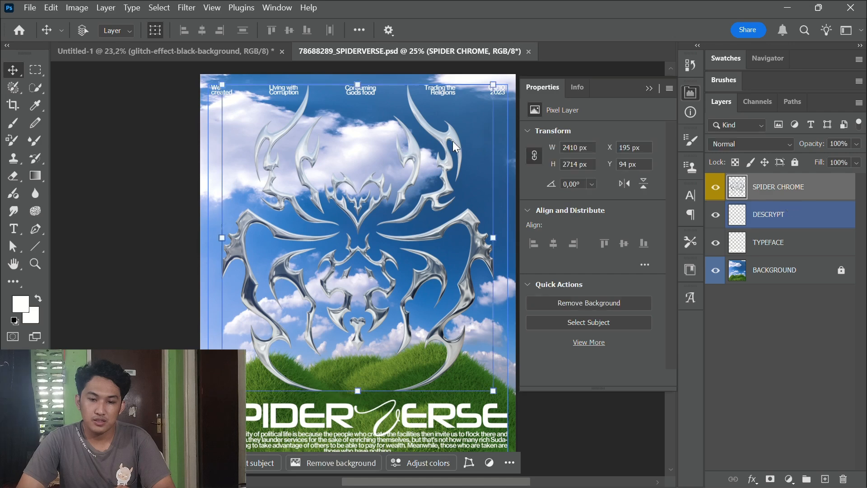
left_click(119, 53)
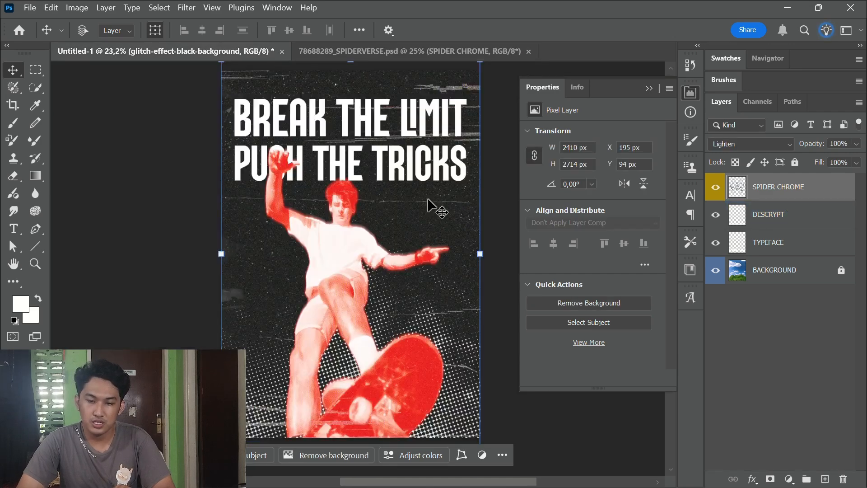
left_click_drag(428, 199, 437, 204)
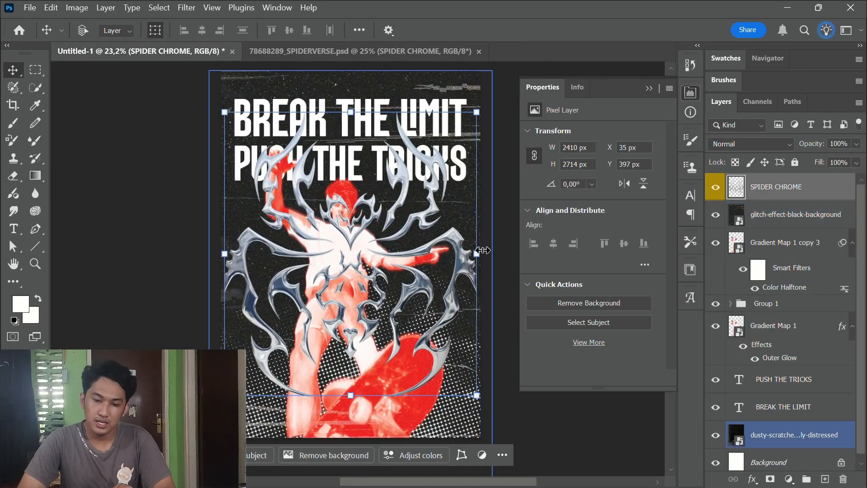
Scale the SPIDER CHROME artwork to about 91.5% and move it down over the skateboarder's torso and legs
mouse_move(482, 250)
left_mouse_down()
mouse_move(464, 251)
mouse_move(472, 251)
left_mouse_up()
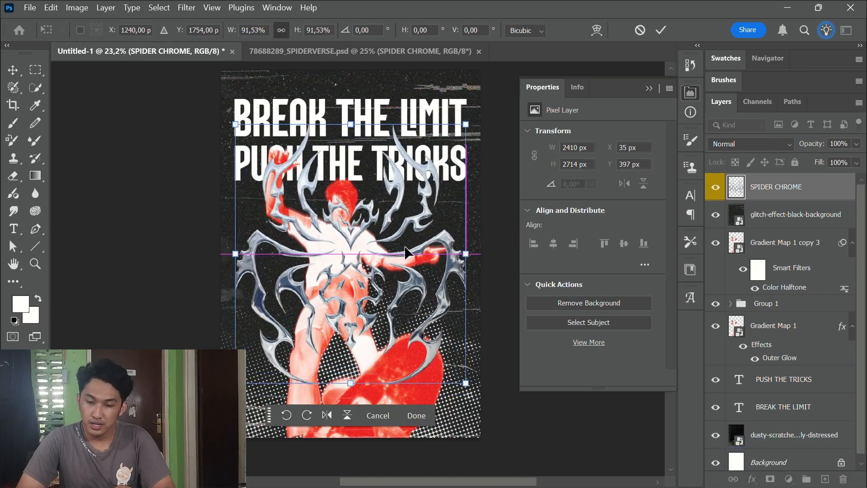
left_click_drag(405, 252, 398, 292)
left_click(661, 30)
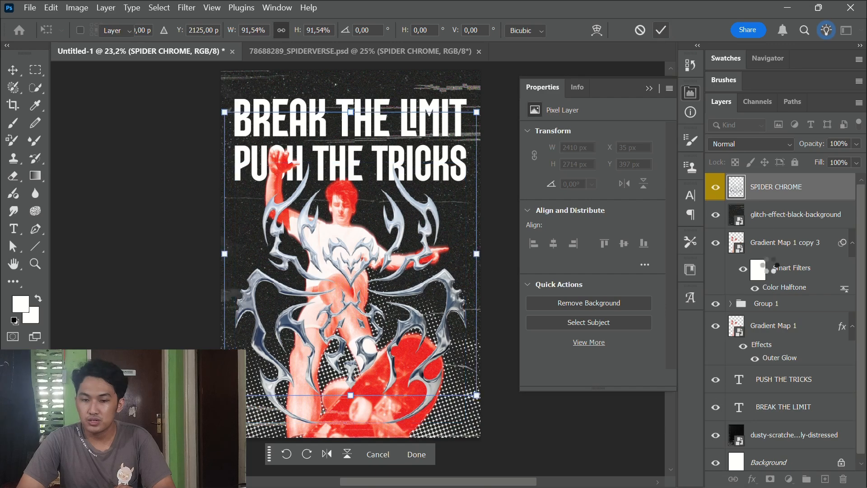
Move the BREAK THE LIMIT and PUSH THE TRICKS lines together slightly up the poster
left_click(783, 384)
left_click(785, 414, "ctrl")
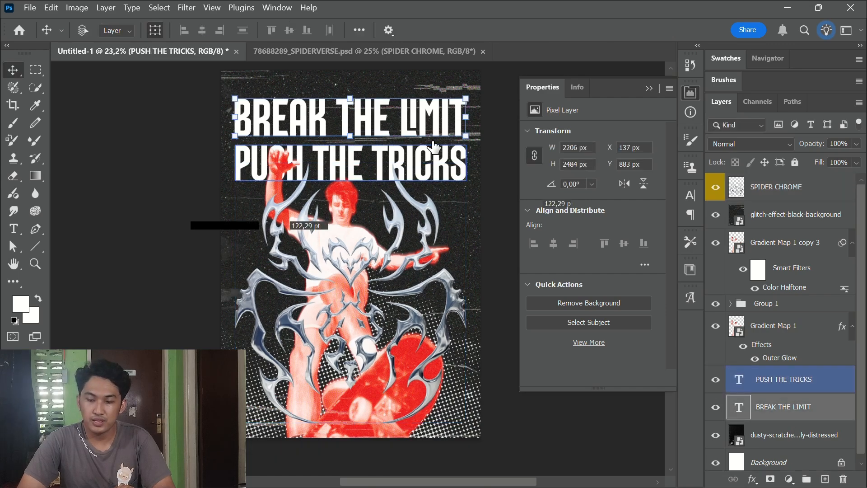
left_click(778, 391, "shift")
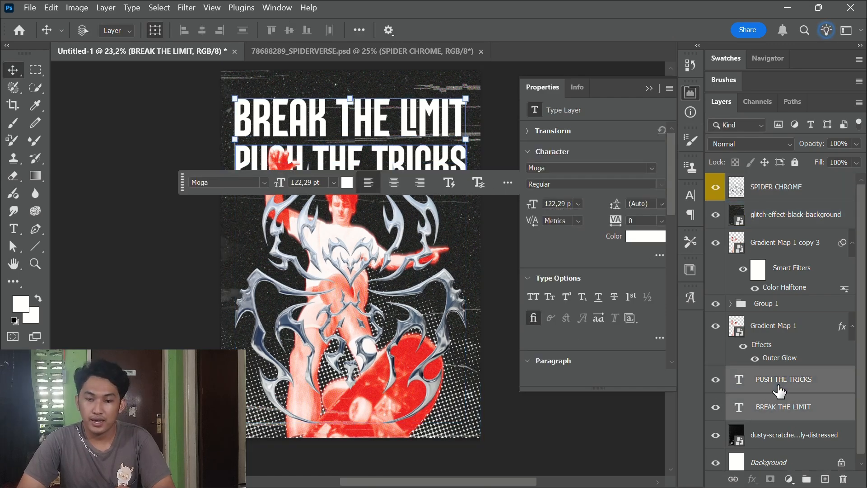
left_click_drag(421, 129, 419, 117)
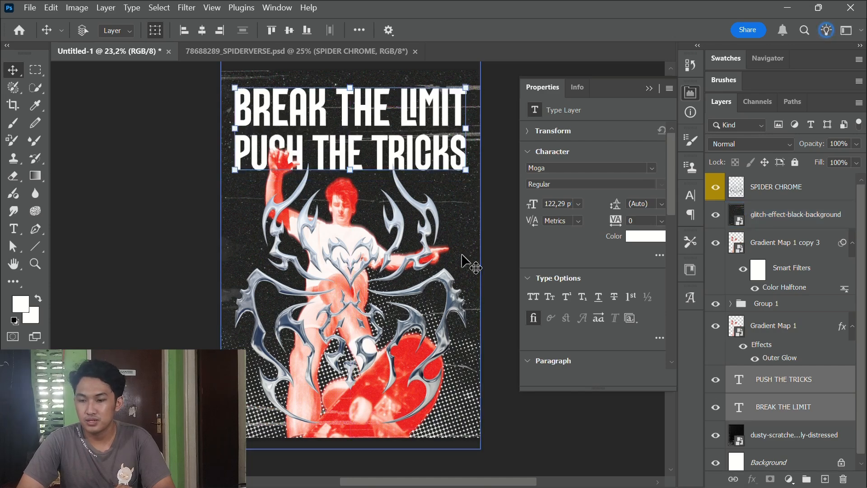
Set the SPIDER CHROME layer's blend mode to Pin Light
left_click(822, 194)
left_click(739, 143)
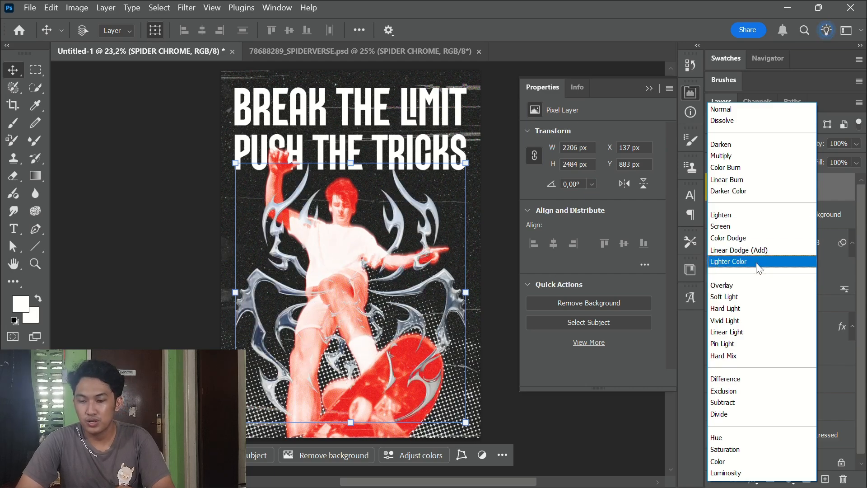
left_click(762, 343)
Scale the SPIDER CHROME artwork to 89.92% and nudge it slightly upward, keeping it horizontally centred
left_click_drag(345, 162, 348, 189)
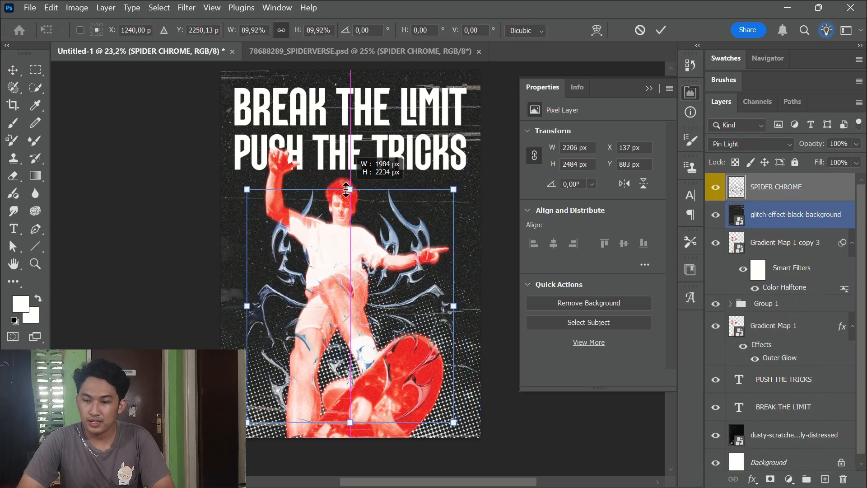
left_click_drag(386, 254, 385, 247)
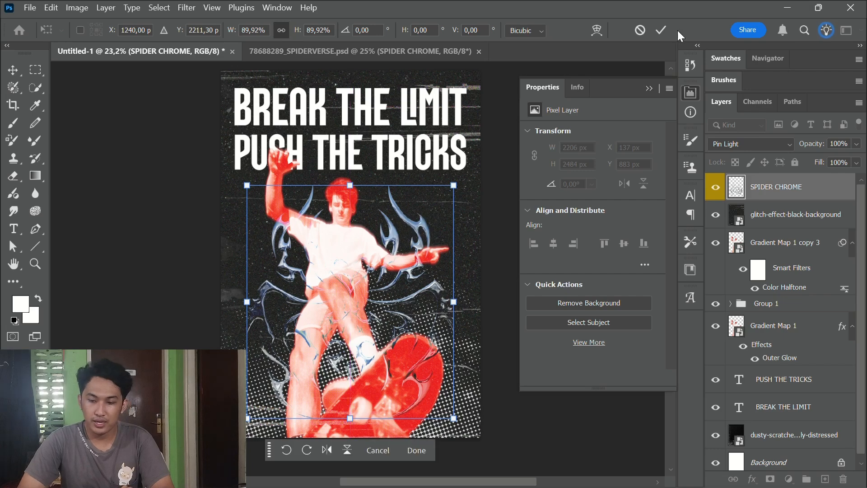
left_click(661, 30)
Move the SPIDER CHROME layer directly above the dusty scratched texture layer and enlarge it to 105.22%
left_click_drag(788, 190, 789, 420)
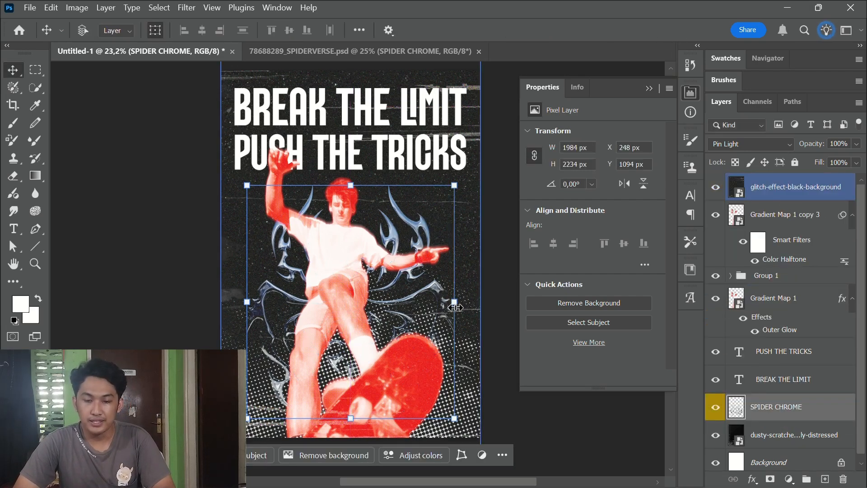
key("ctrl+t")
left_click_drag(454, 301, 459, 301)
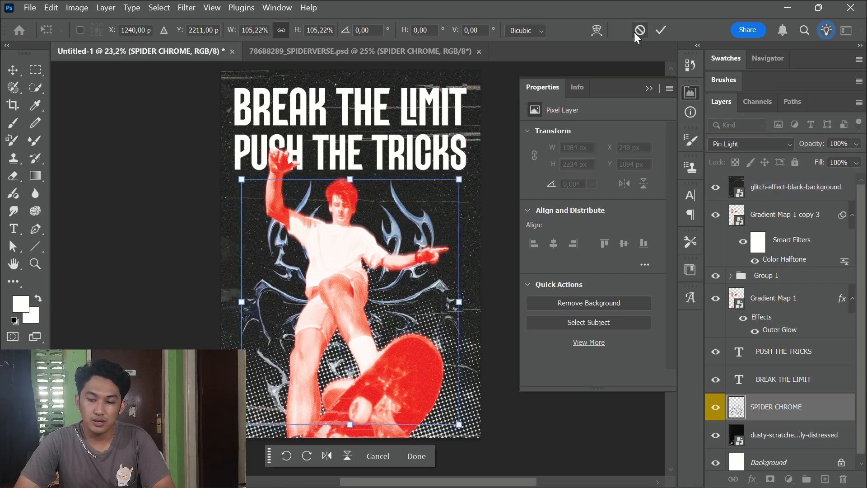
left_click(659, 32)
Convert the SPIDER CHROME layer to a smart object and apply a Motion Blur with angle -88° and distance 39 pixels
right_click(822, 406)
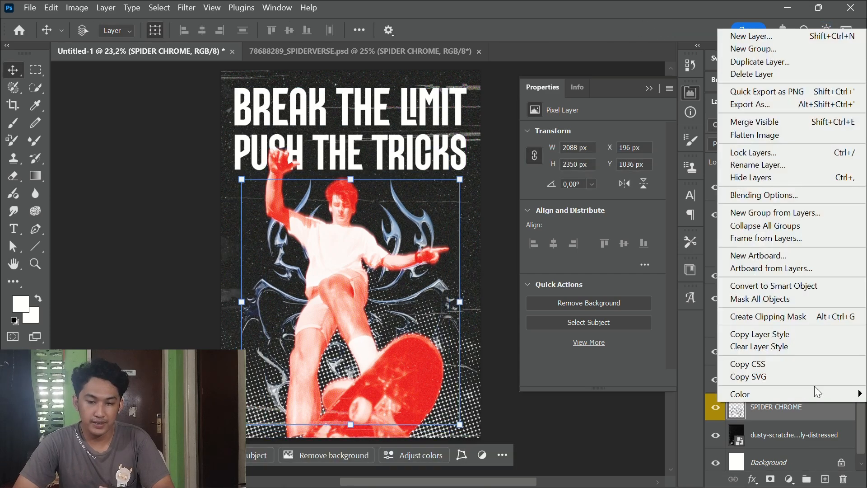
left_click(763, 285)
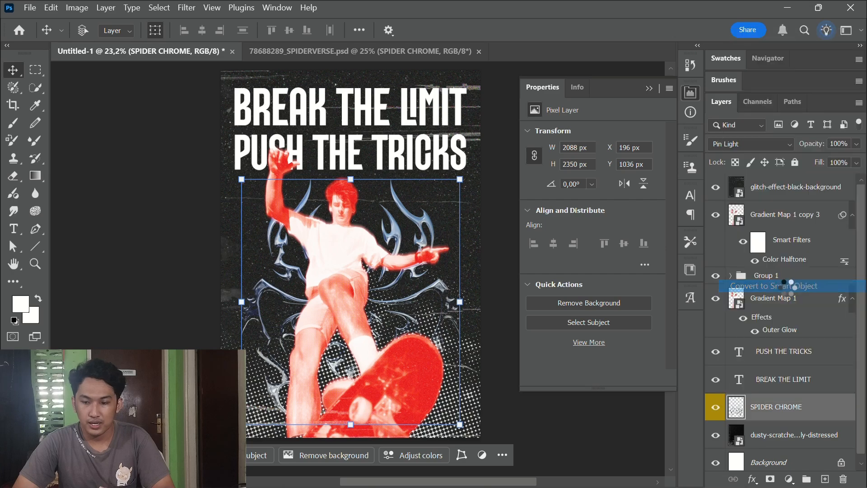
left_click(186, 8)
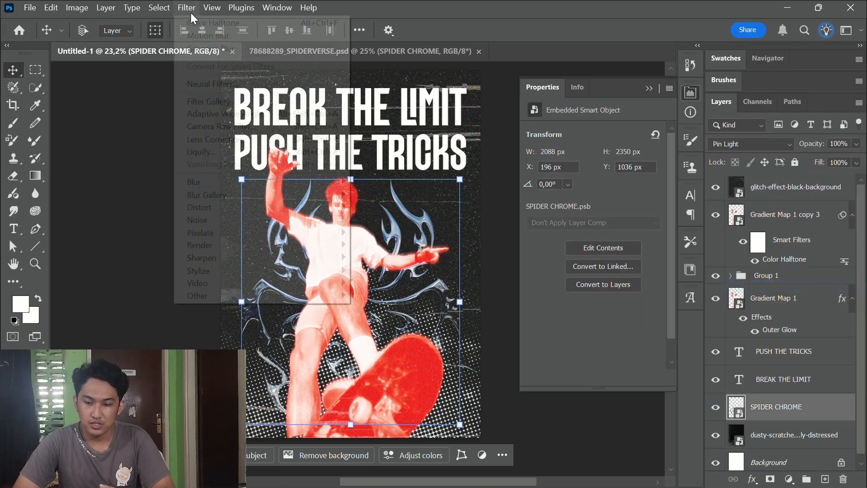
mouse_move(201, 181)
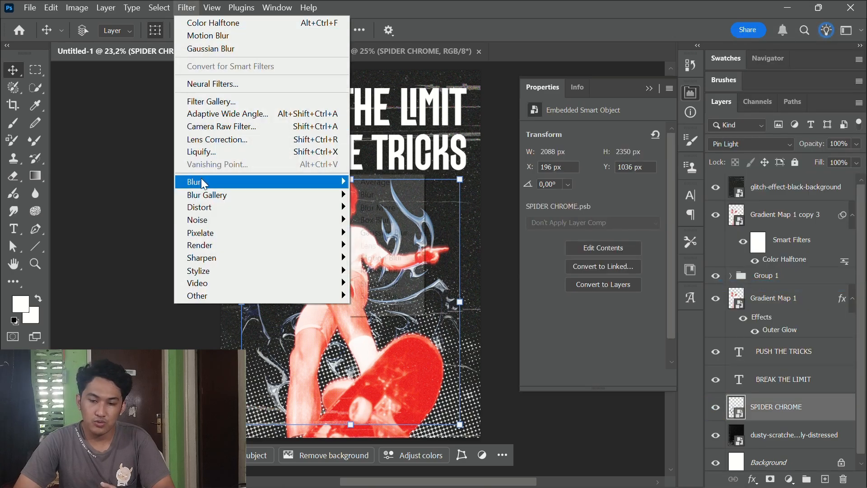
left_click(384, 257)
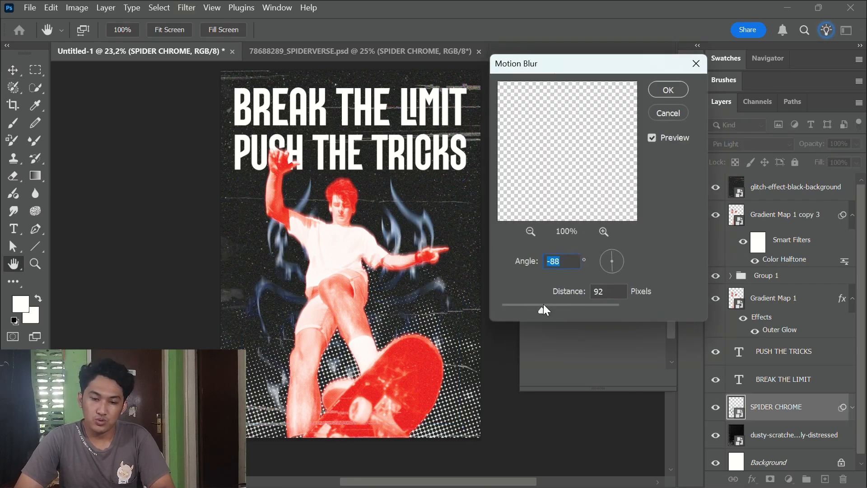
left_click_drag(544, 305, 526, 307)
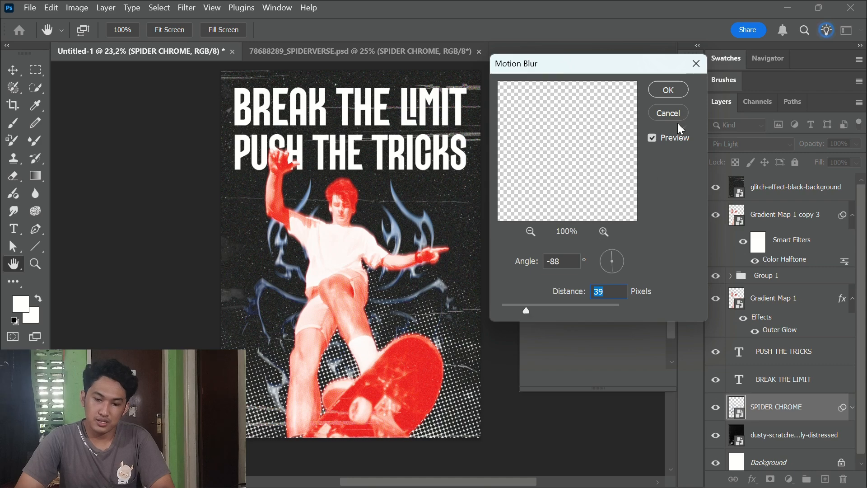
left_click(670, 91)
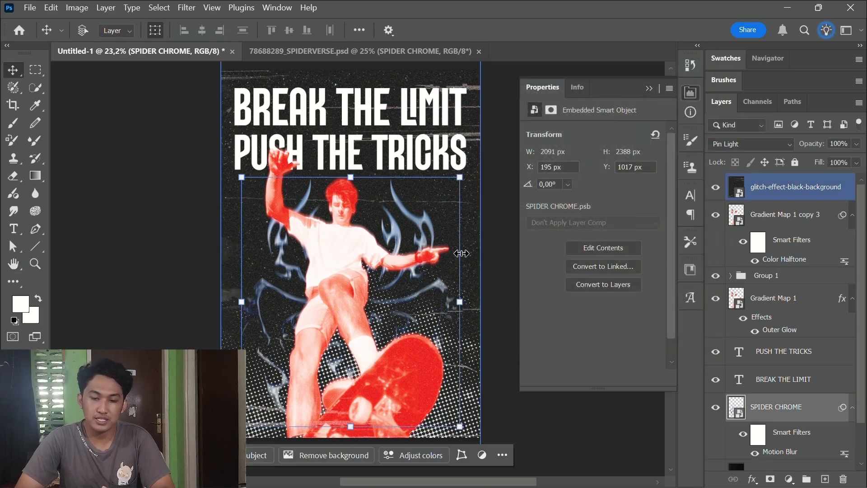
left_click(649, 88)
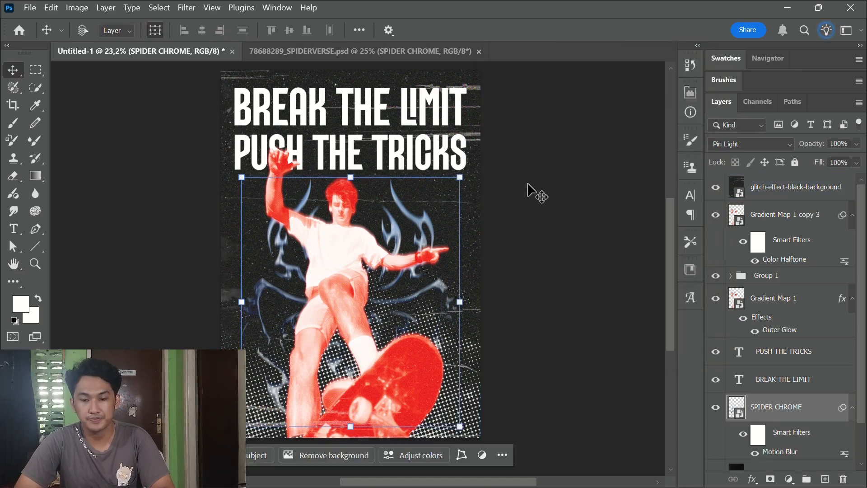